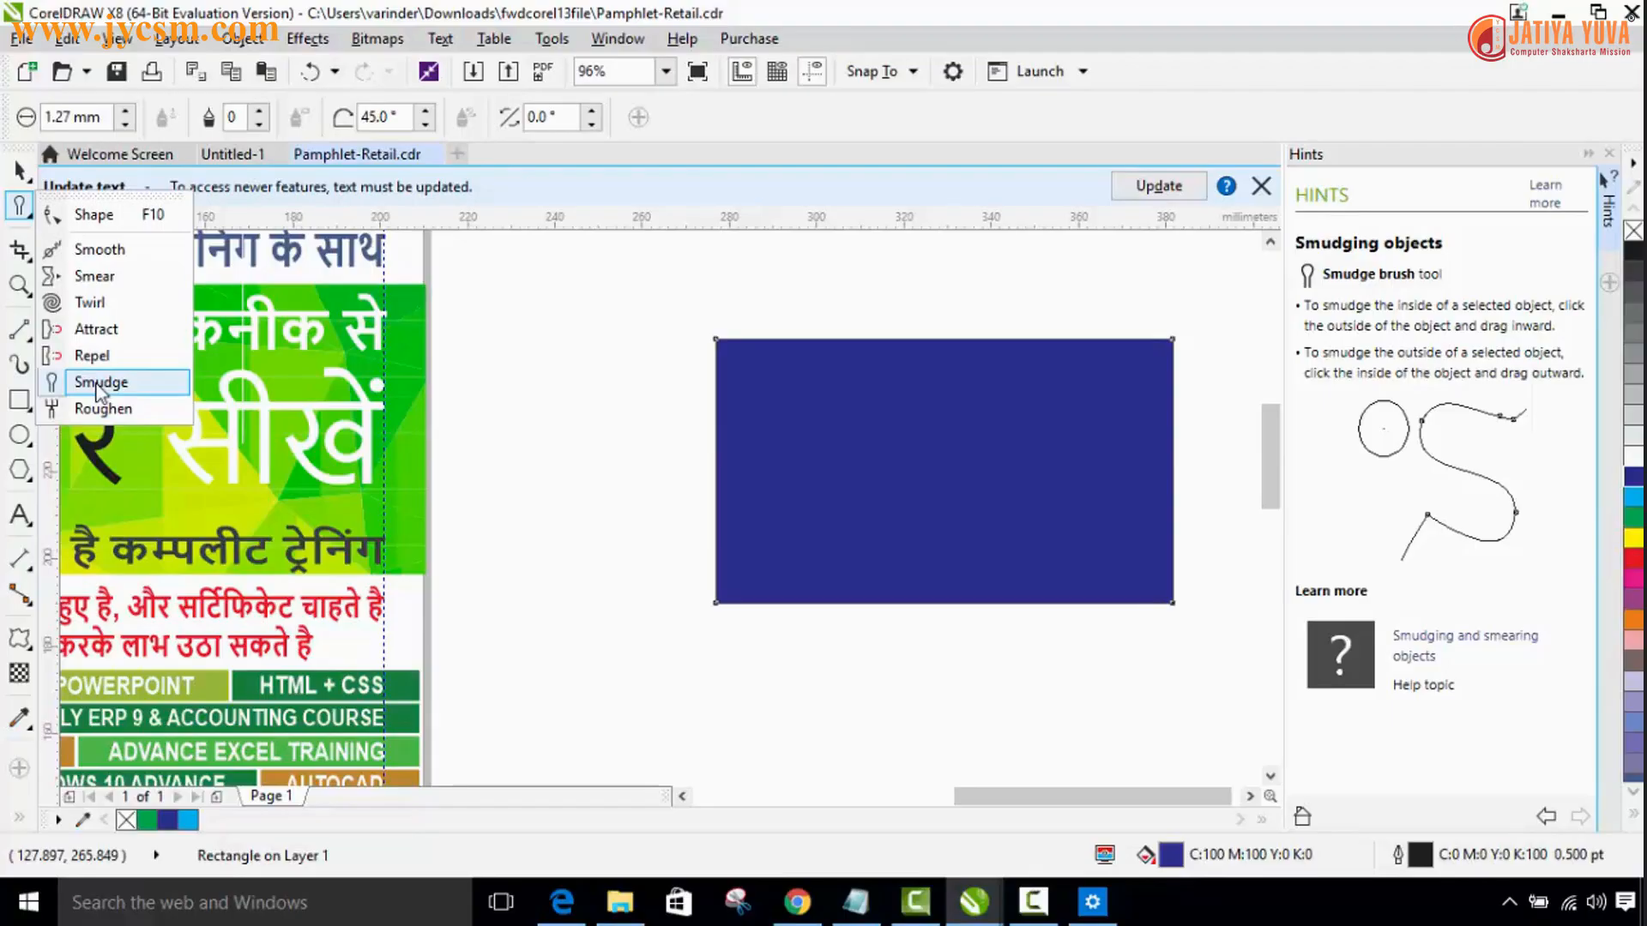
Use the Smudge brush to cut several thin horizontal notches inward from the blue rectangle's left edge.
left_click(97, 384)
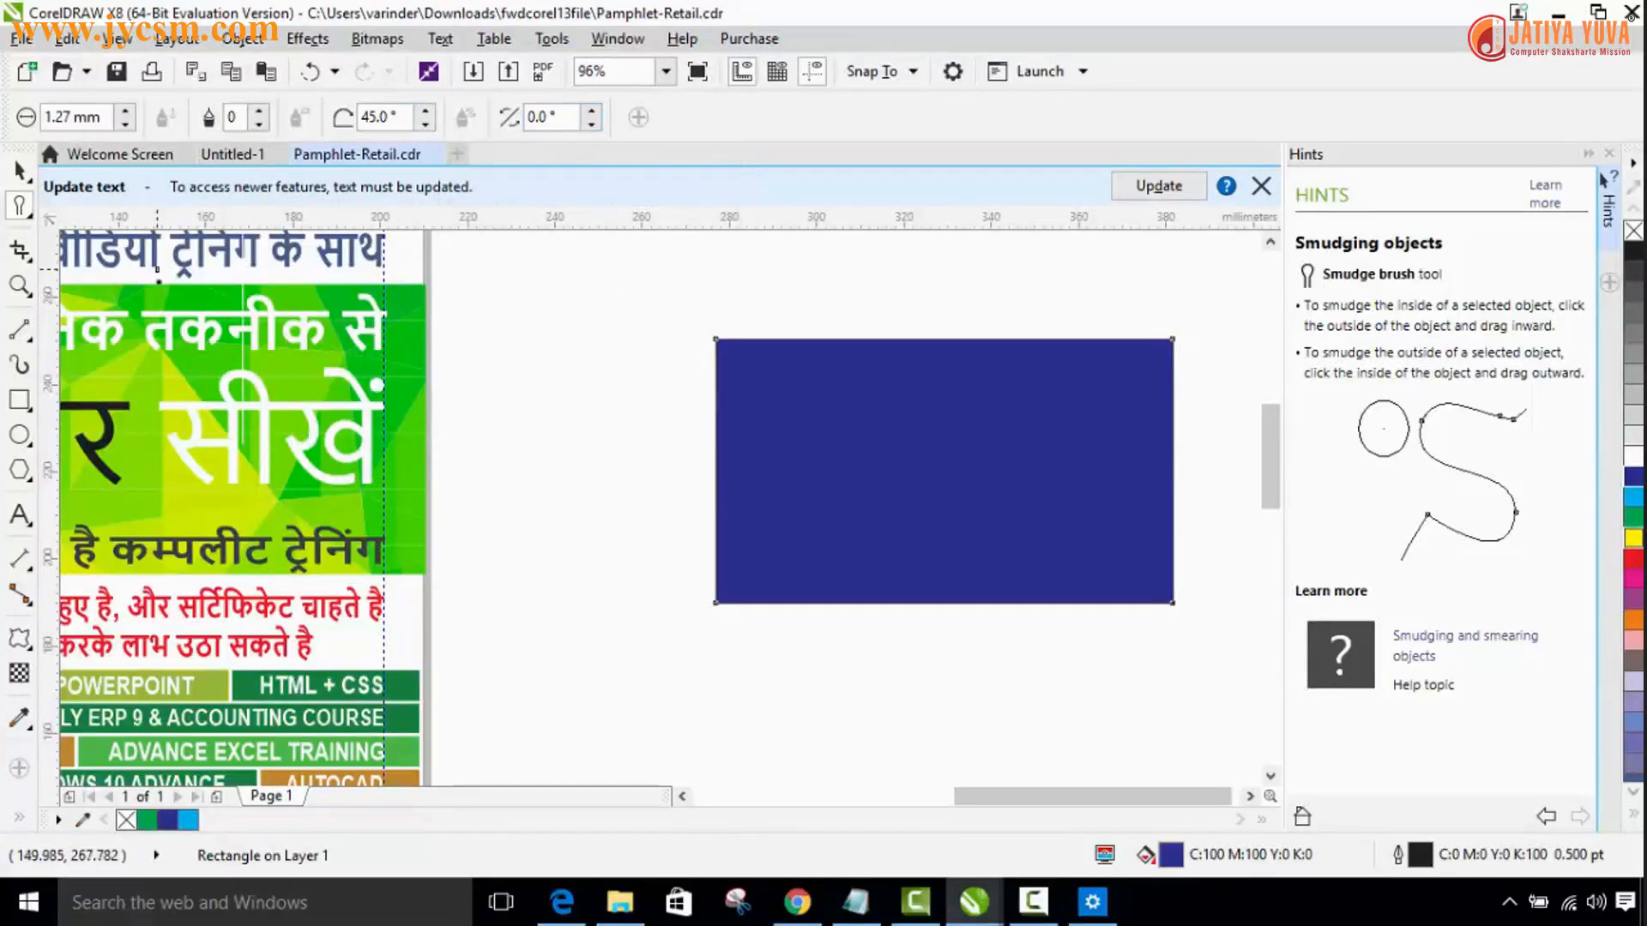
left_click(24, 209)
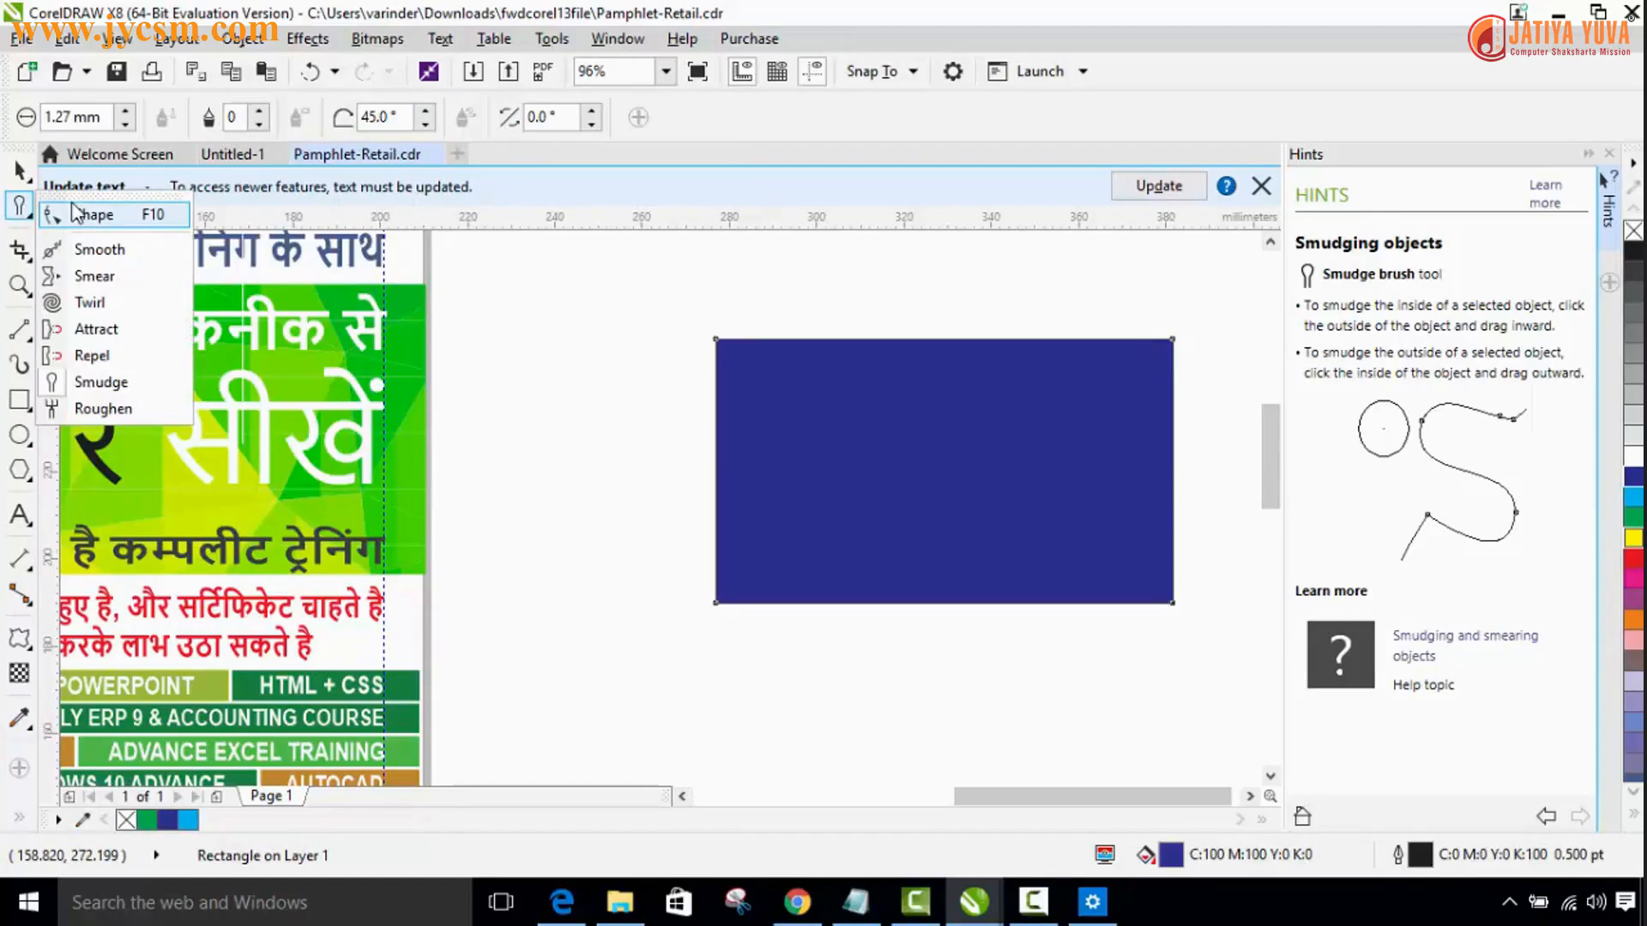
left_click(97, 386)
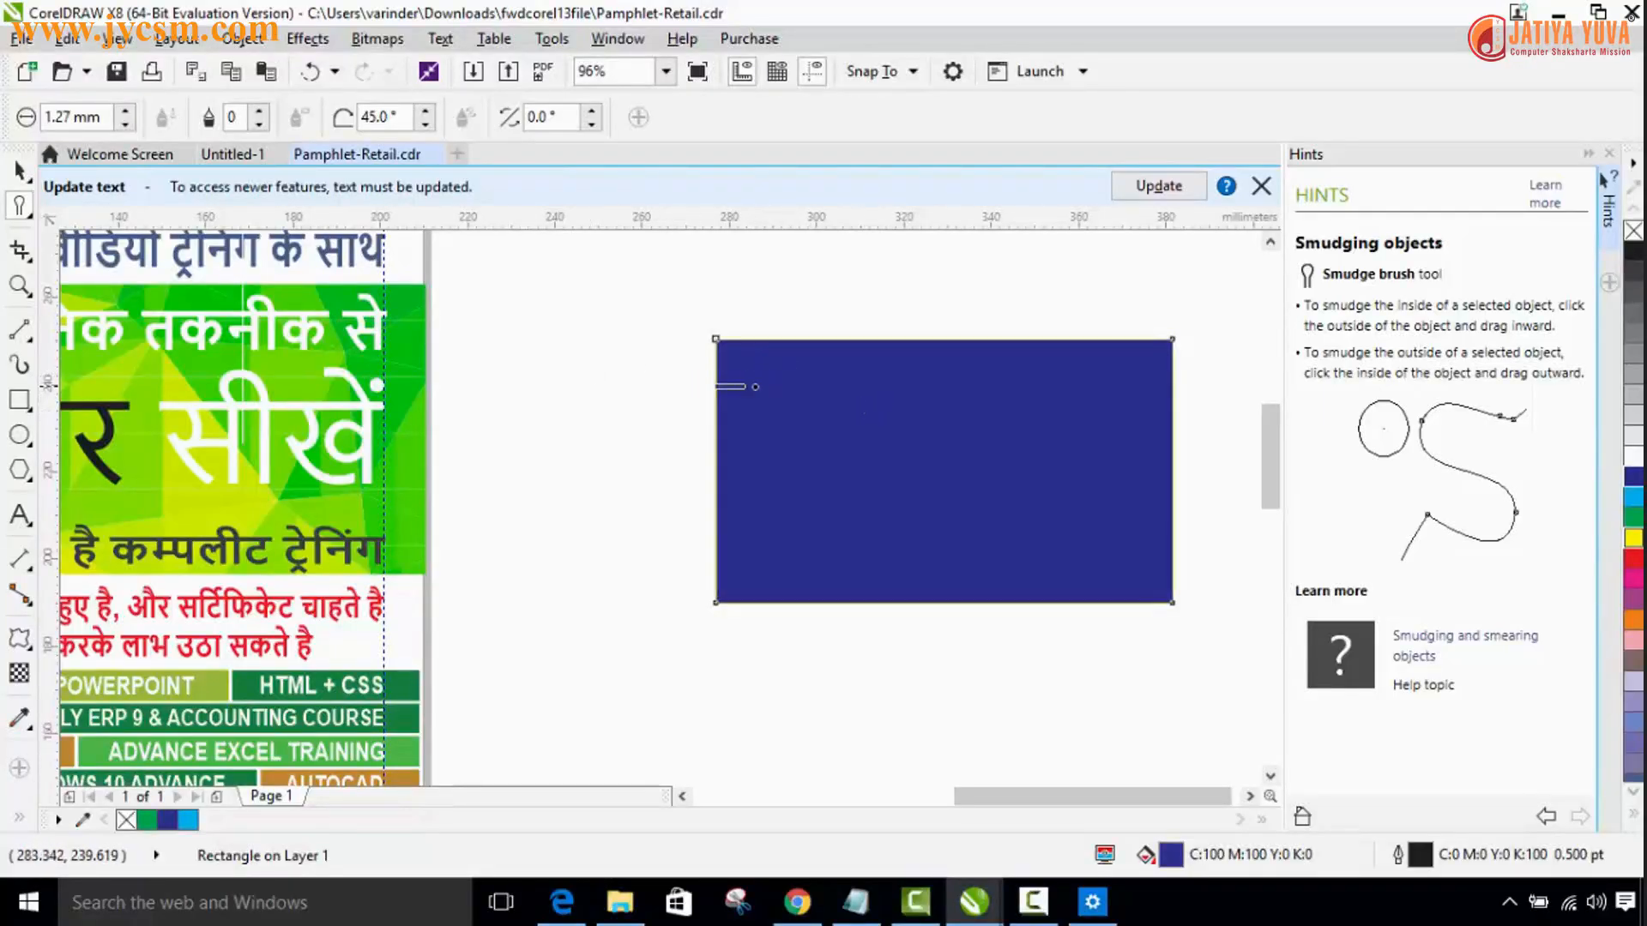
left_click_drag(818, 382, 829, 380)
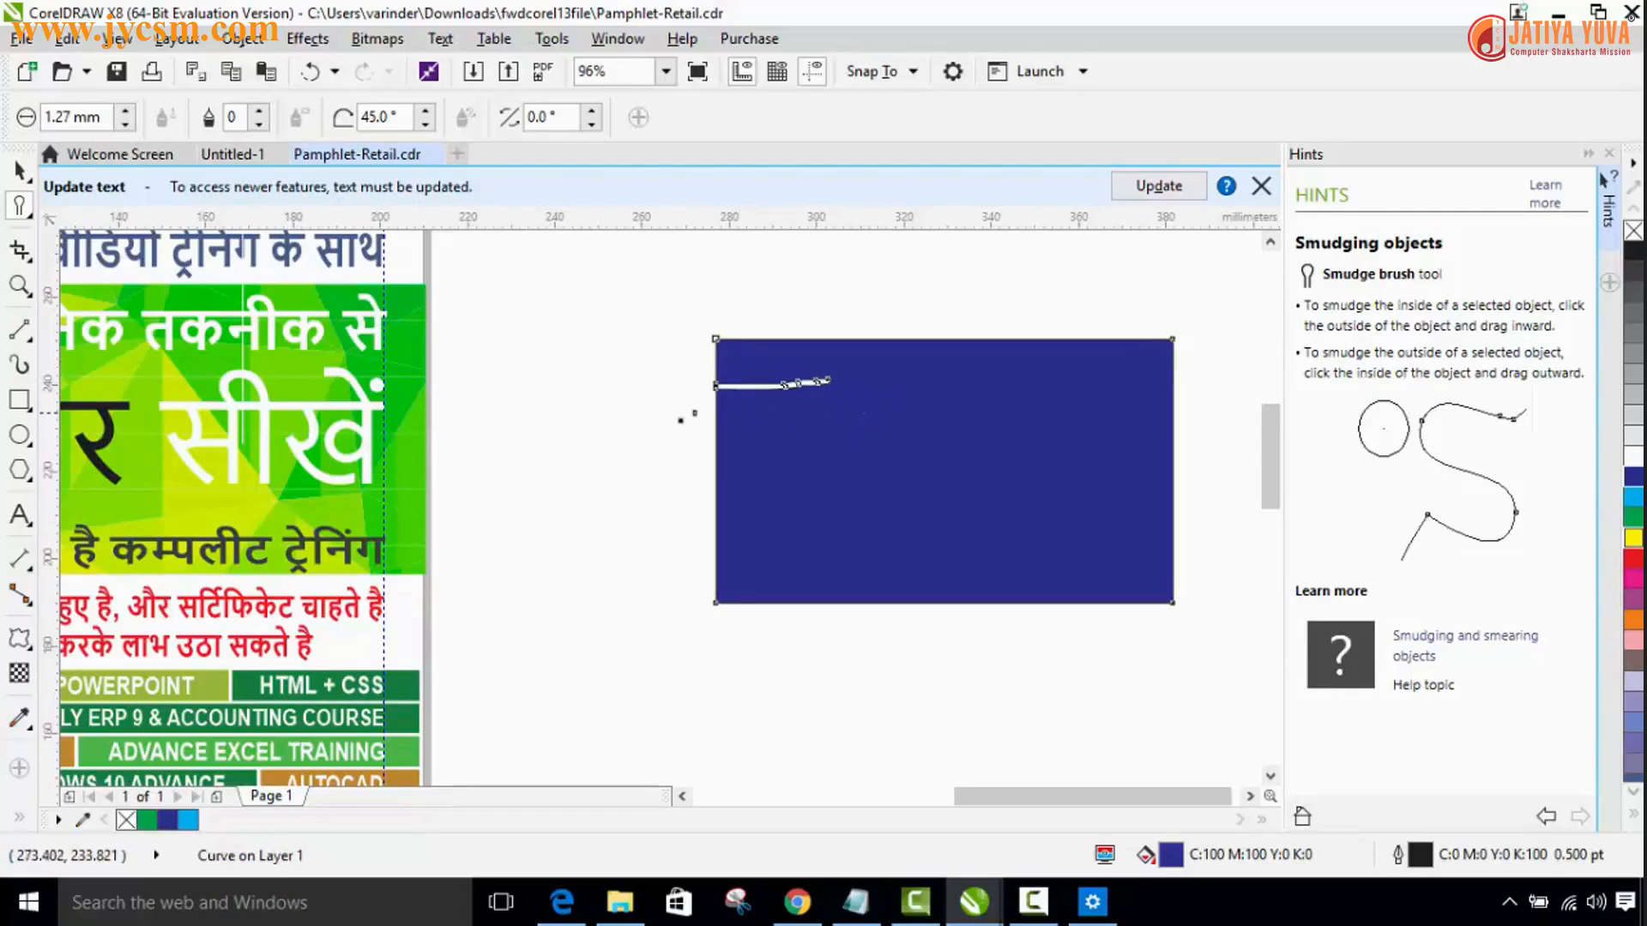
left_click_drag(682, 419, 813, 426)
left_click_drag(695, 463, 825, 467)
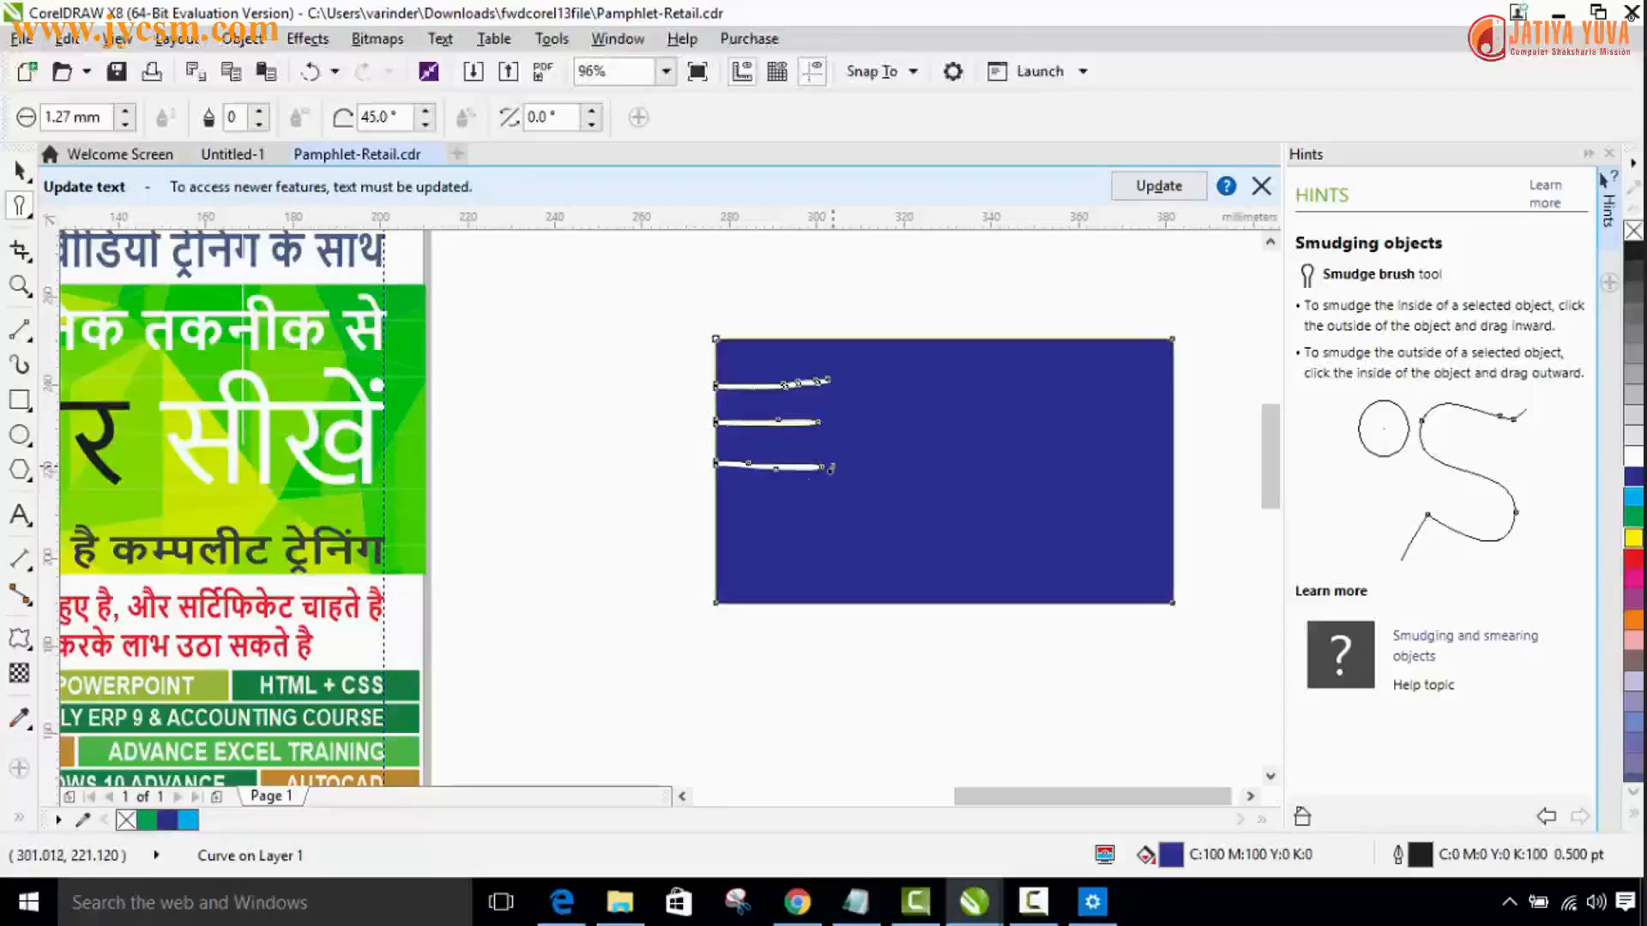
left_click_drag(686, 507, 831, 507)
Smudge several thin strokes outward from the blue rectangle's left edge, between the notches.
mouse_move(684, 566)
left_mouse_down()
mouse_move(805, 567)
mouse_move(623, 538)
left_mouse_up()
left_click_drag(782, 543, 639, 566)
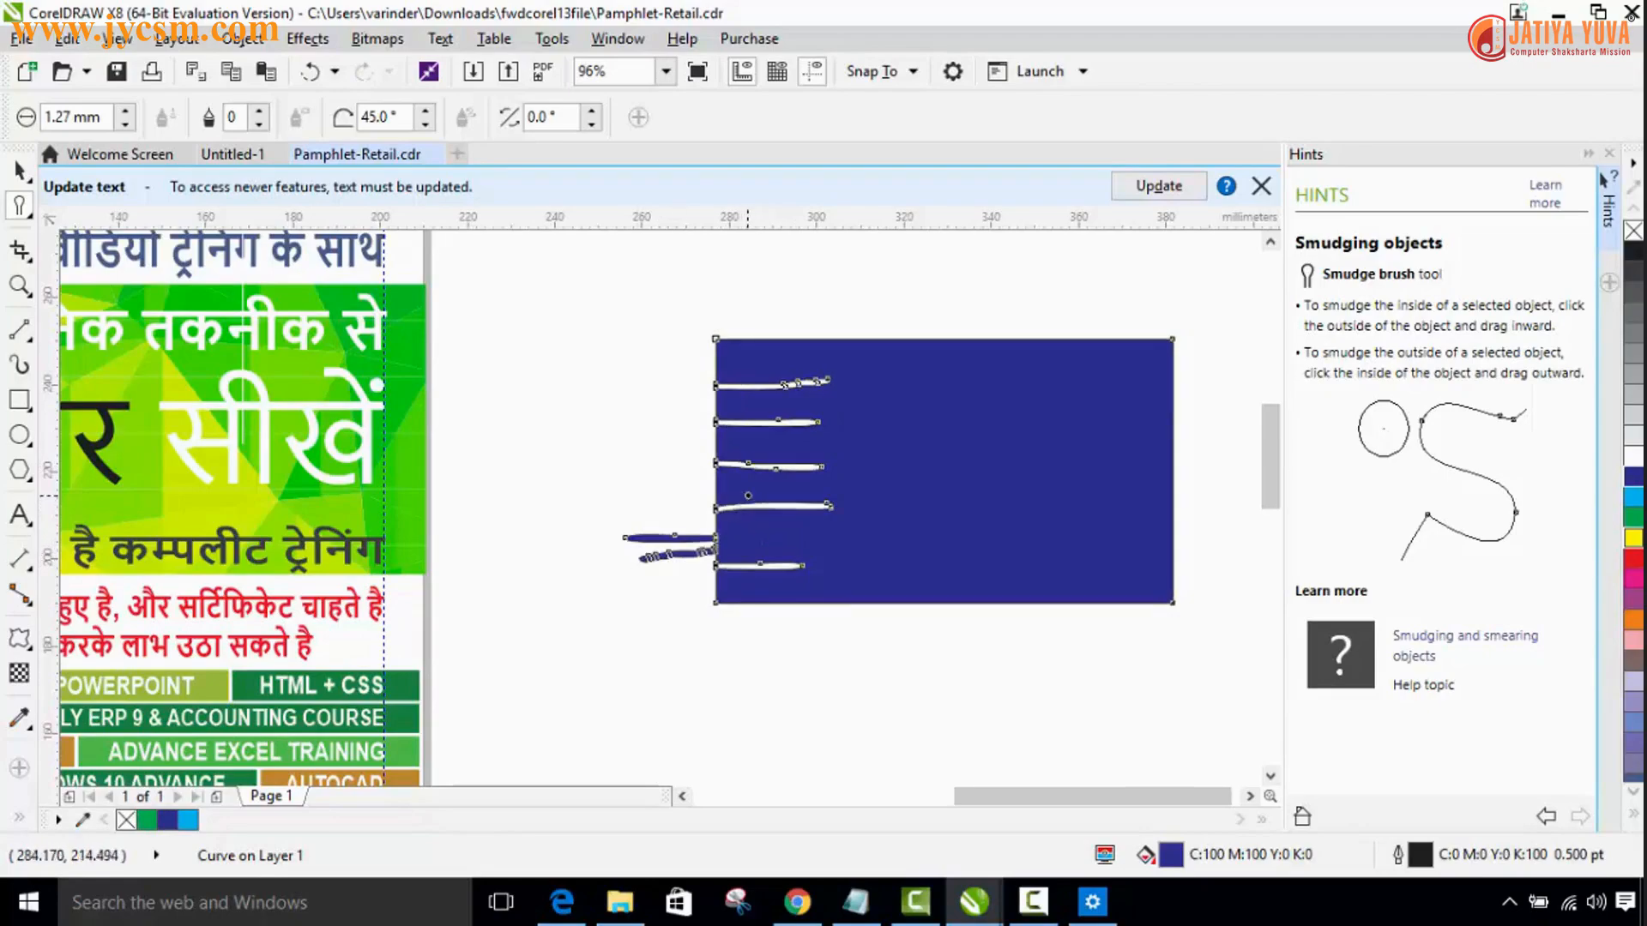
mouse_move(748, 496)
left_mouse_down()
mouse_move(662, 499)
mouse_move(683, 479)
mouse_move(670, 428)
left_mouse_up()
left_click_drag(747, 390, 660, 389)
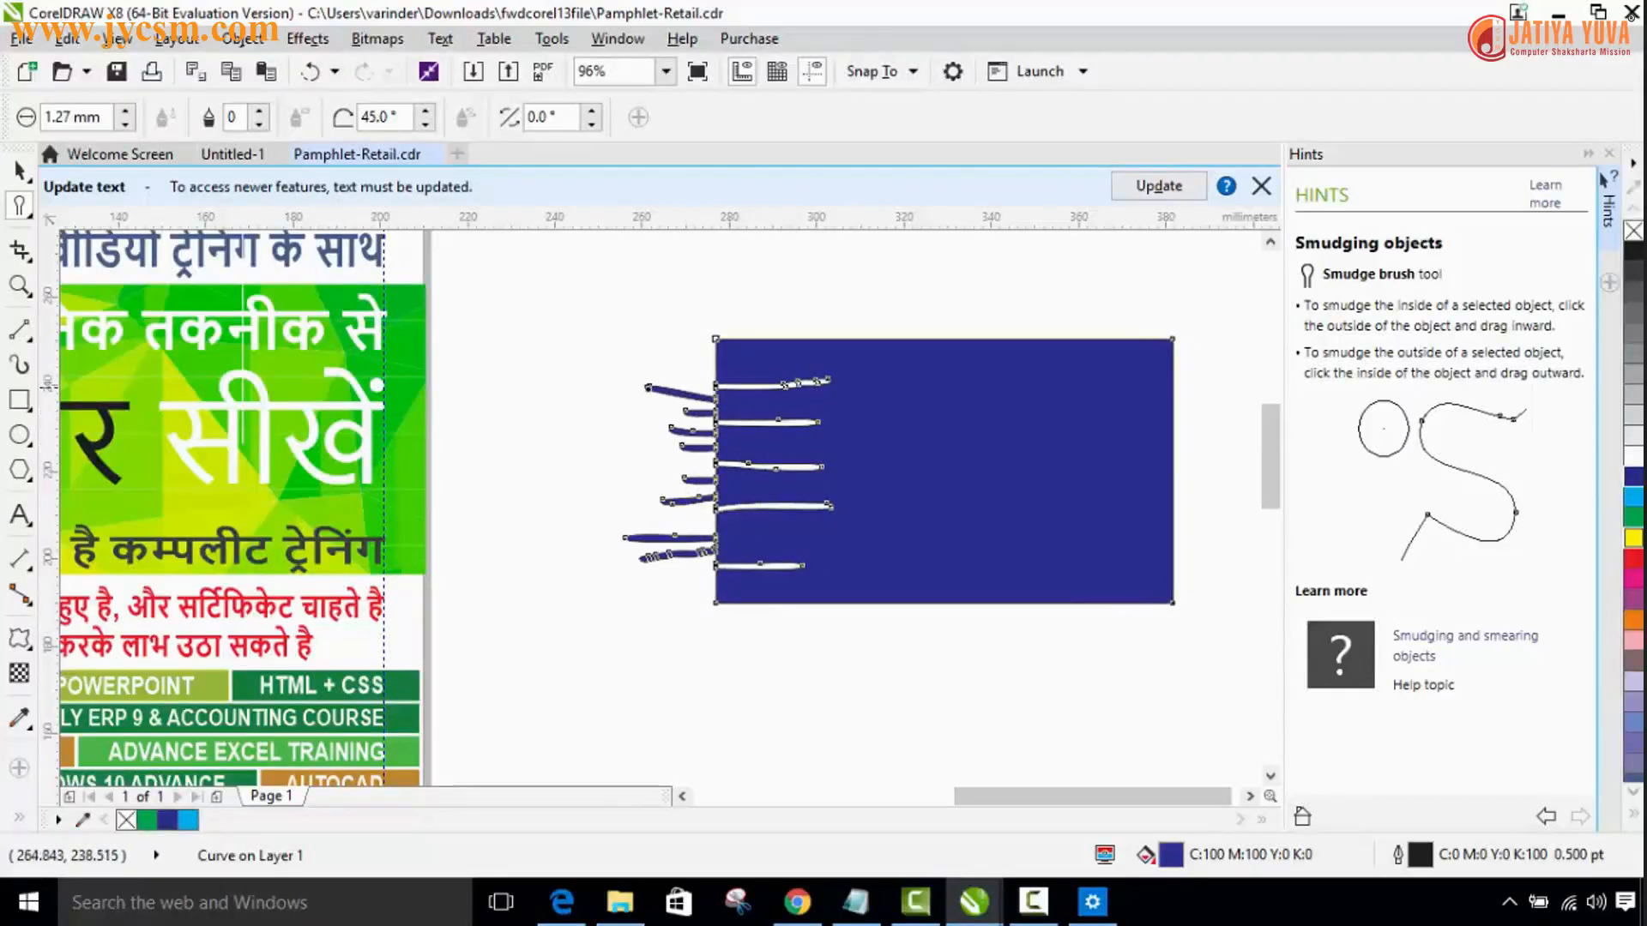
Set the Smudge brush nib size to 5.0 mm.
left_click(126, 111)
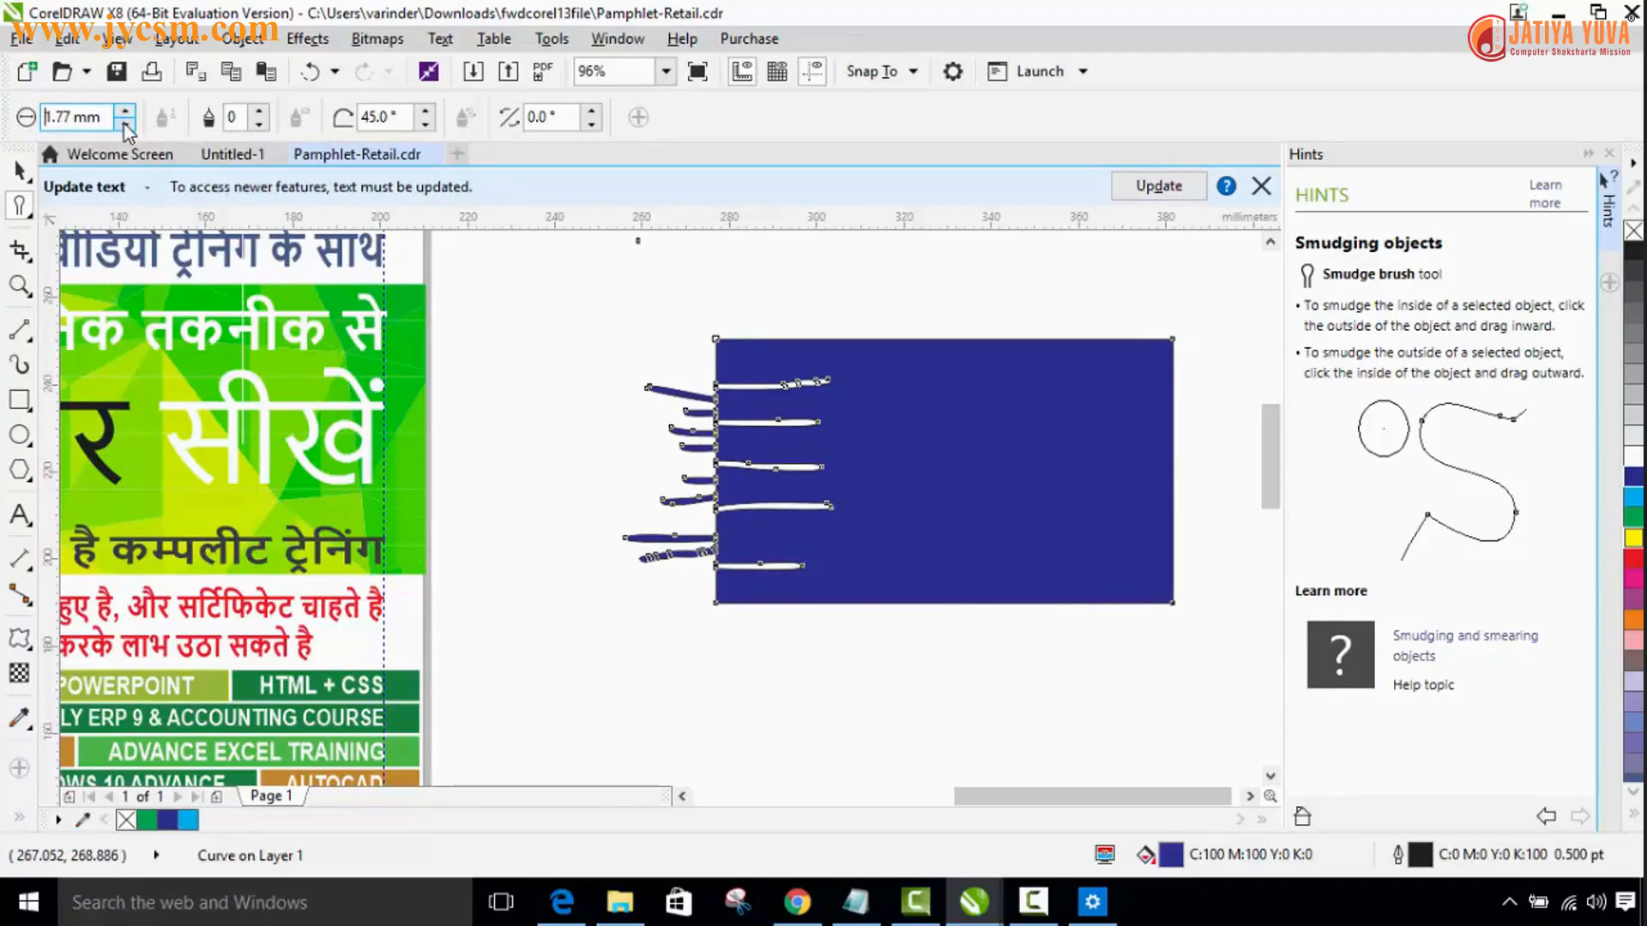
left_click(127, 129)
left_click_drag(110, 118, 24, 121)
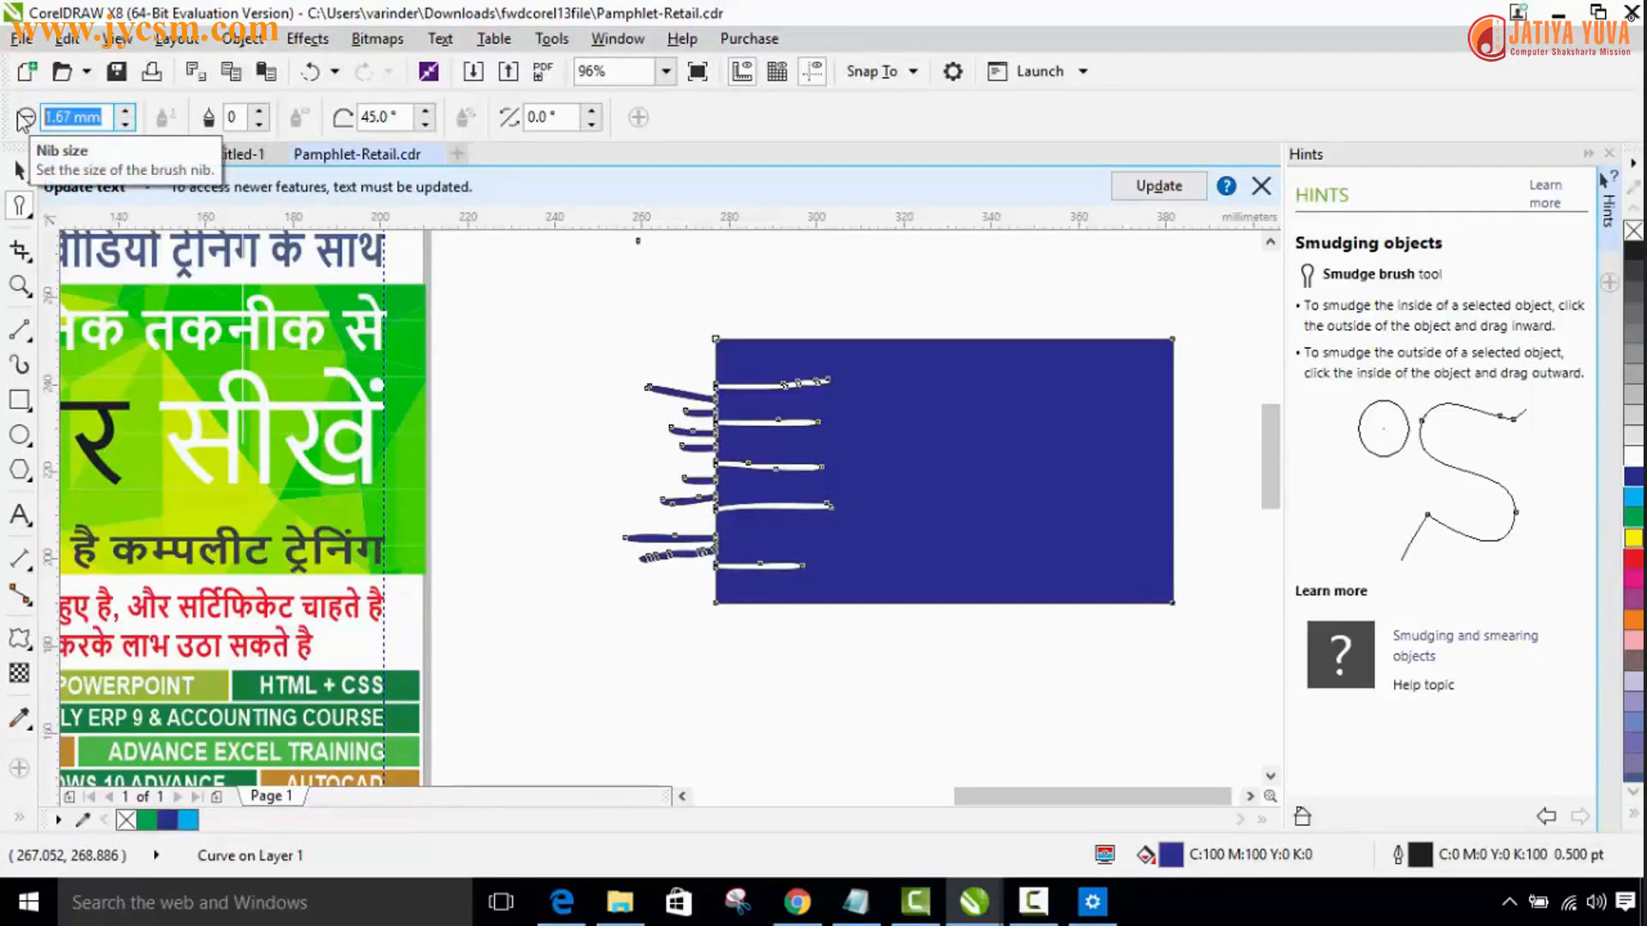
type("5")
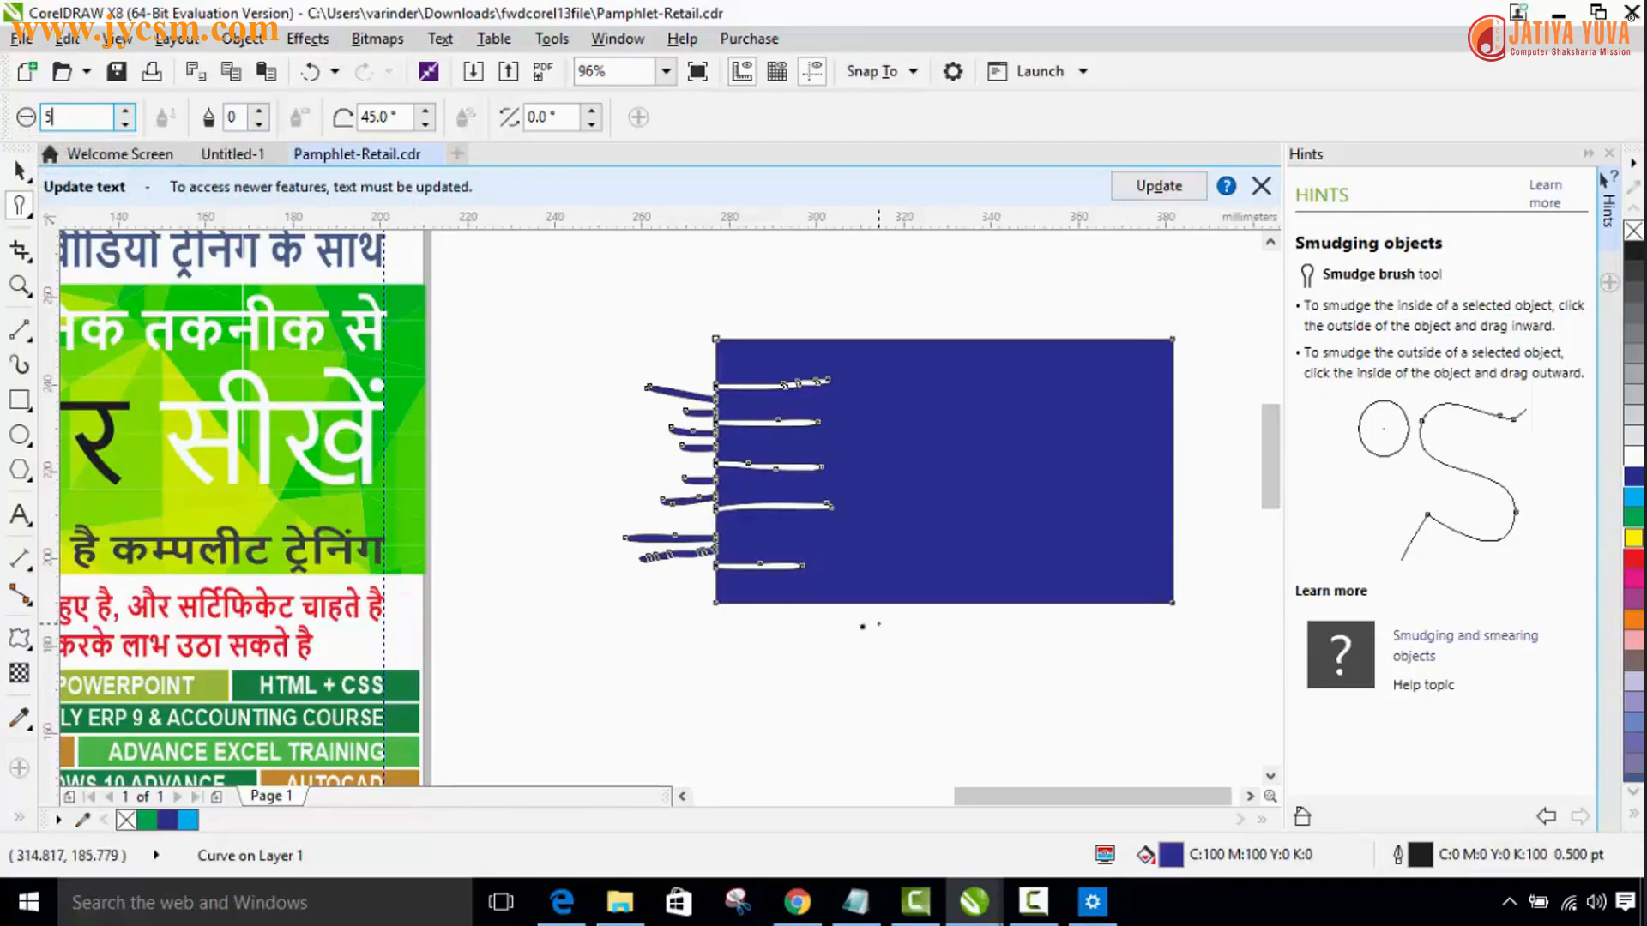
key("Return")
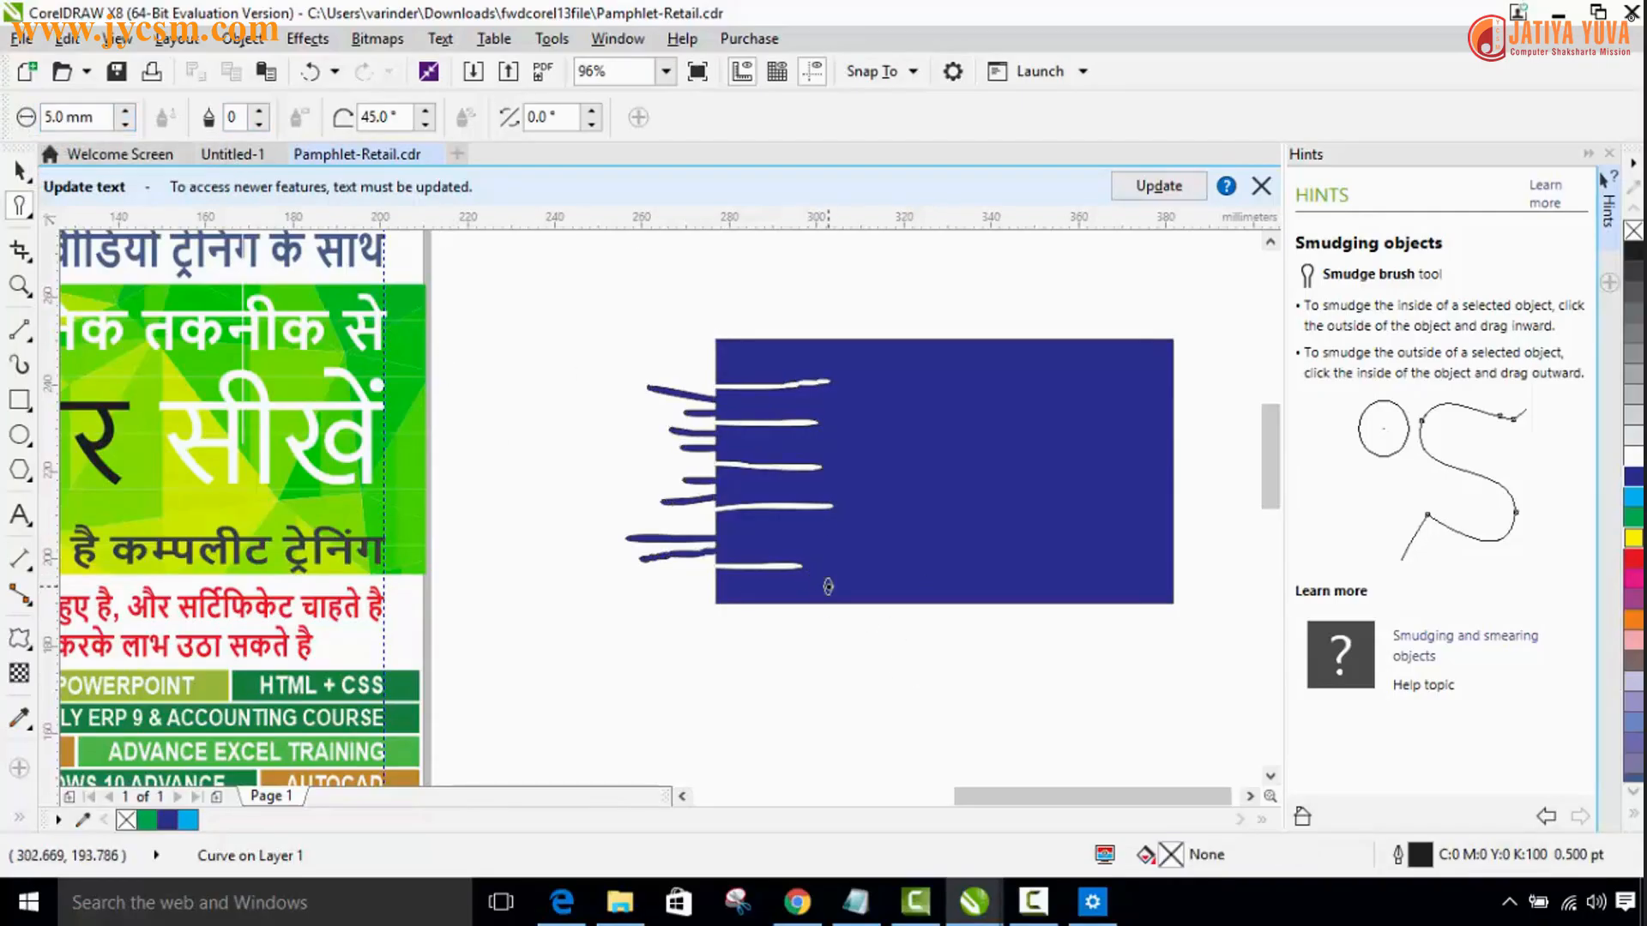
Smudge a row of thicker vertical strokes outward below the blue rectangle's bottom edge, from its left corner to past the middle.
left_click(830, 587)
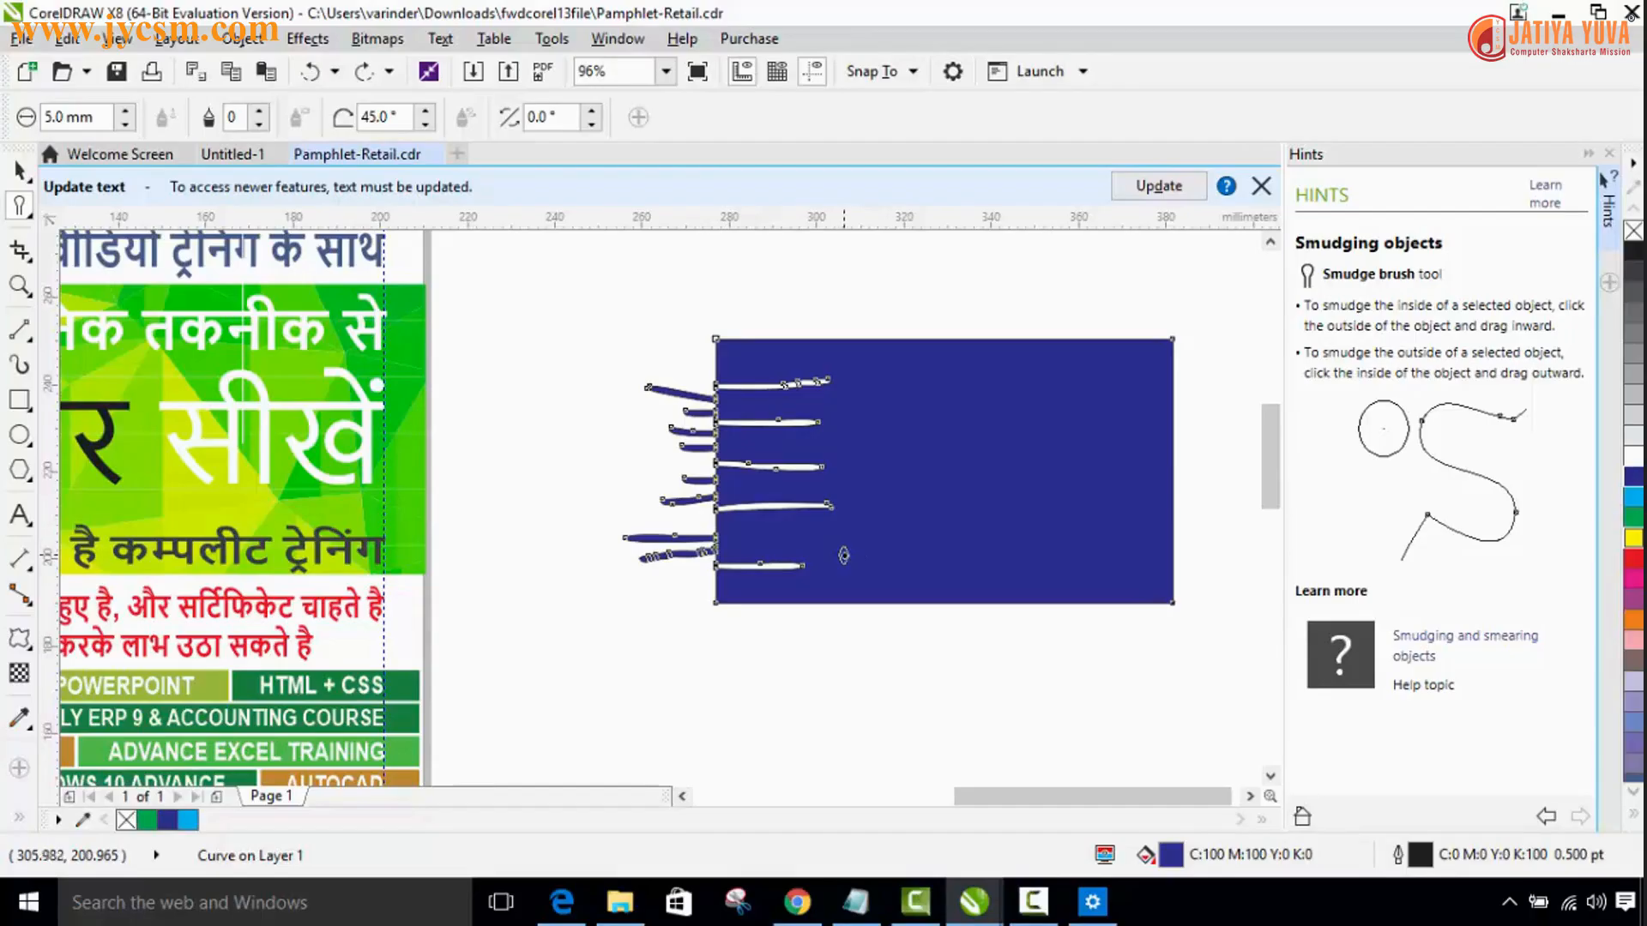
left_click_drag(843, 556, 845, 682)
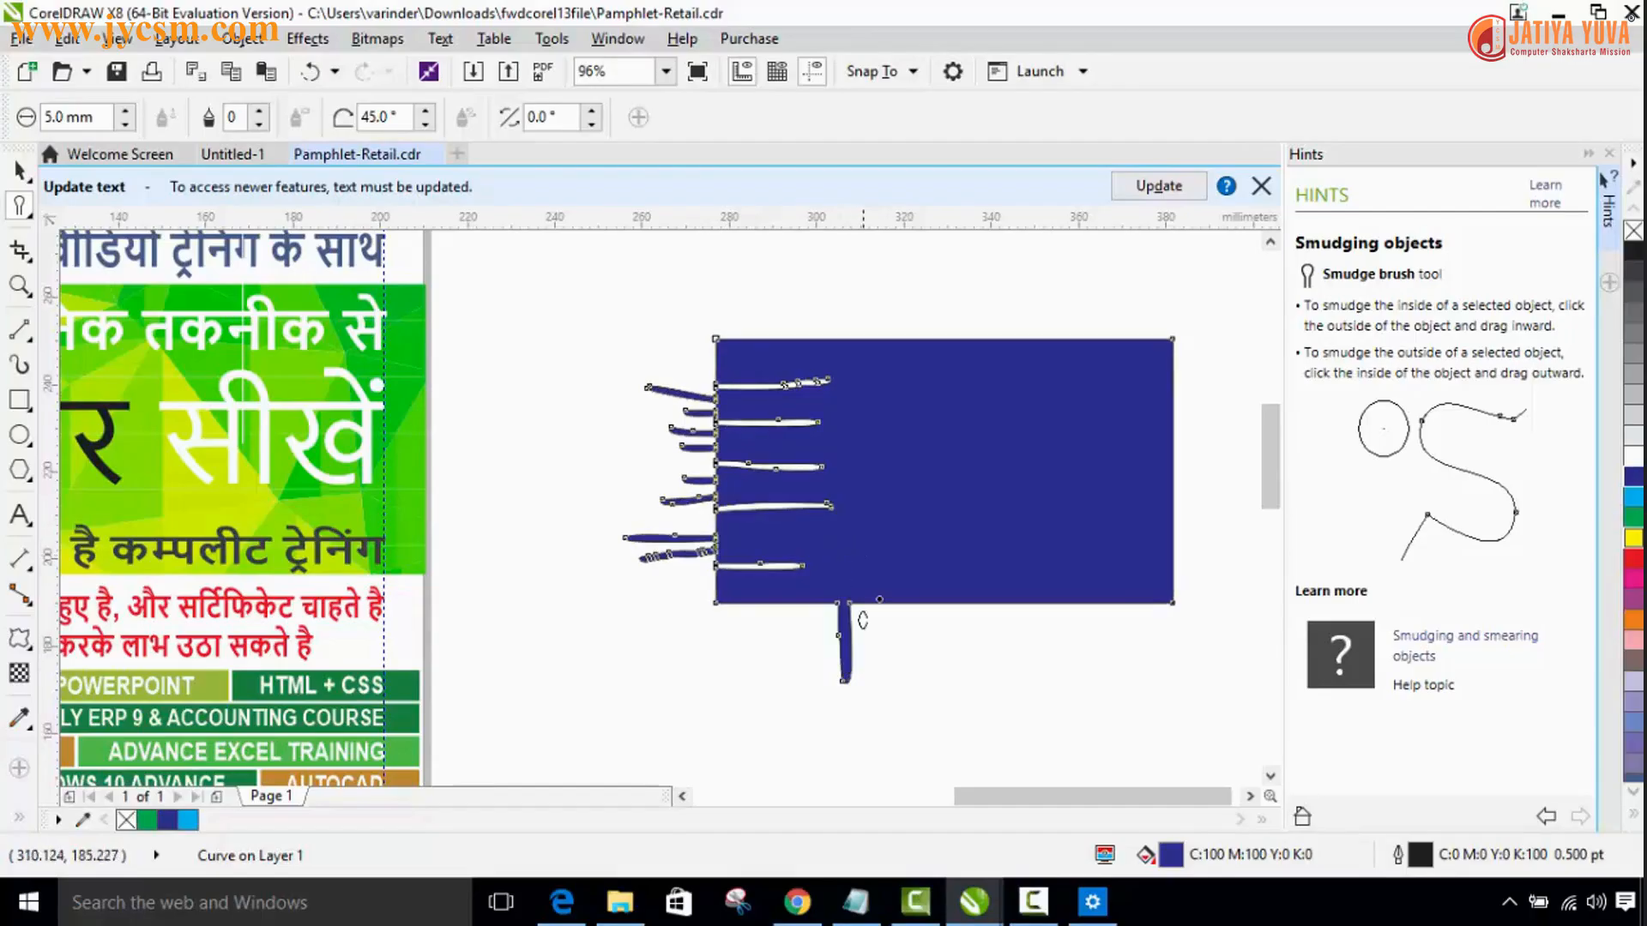
left_click_drag(893, 574, 896, 716)
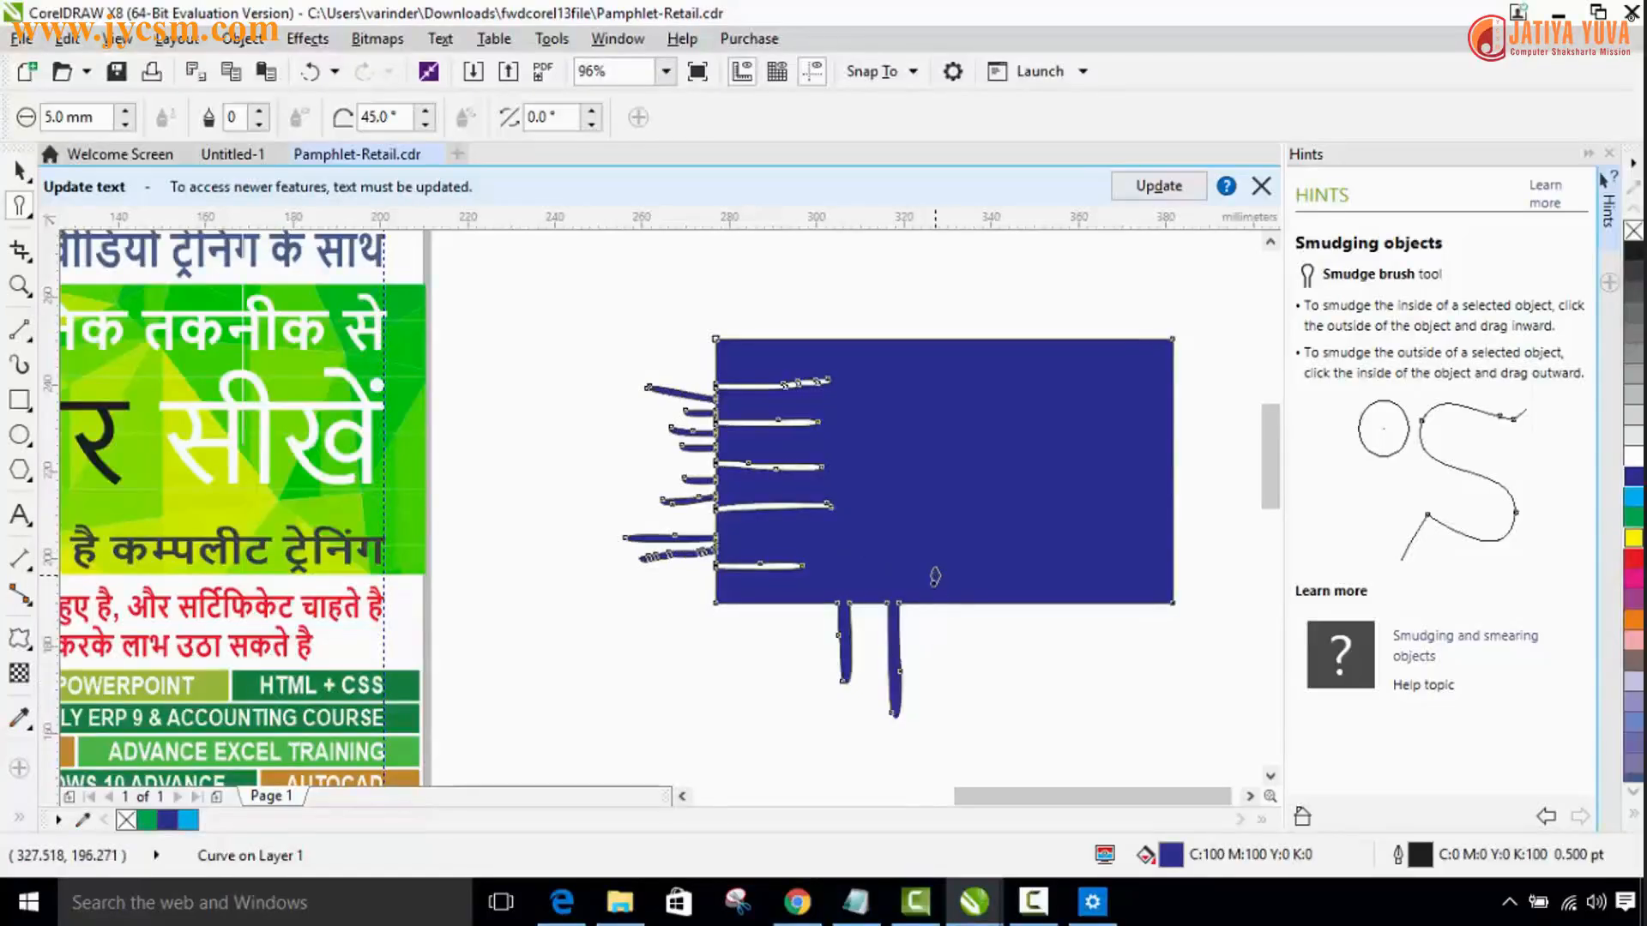
left_click_drag(934, 577, 933, 706)
mouse_move(984, 587)
left_mouse_down()
mouse_move(990, 696)
mouse_move(970, 686)
left_mouse_up()
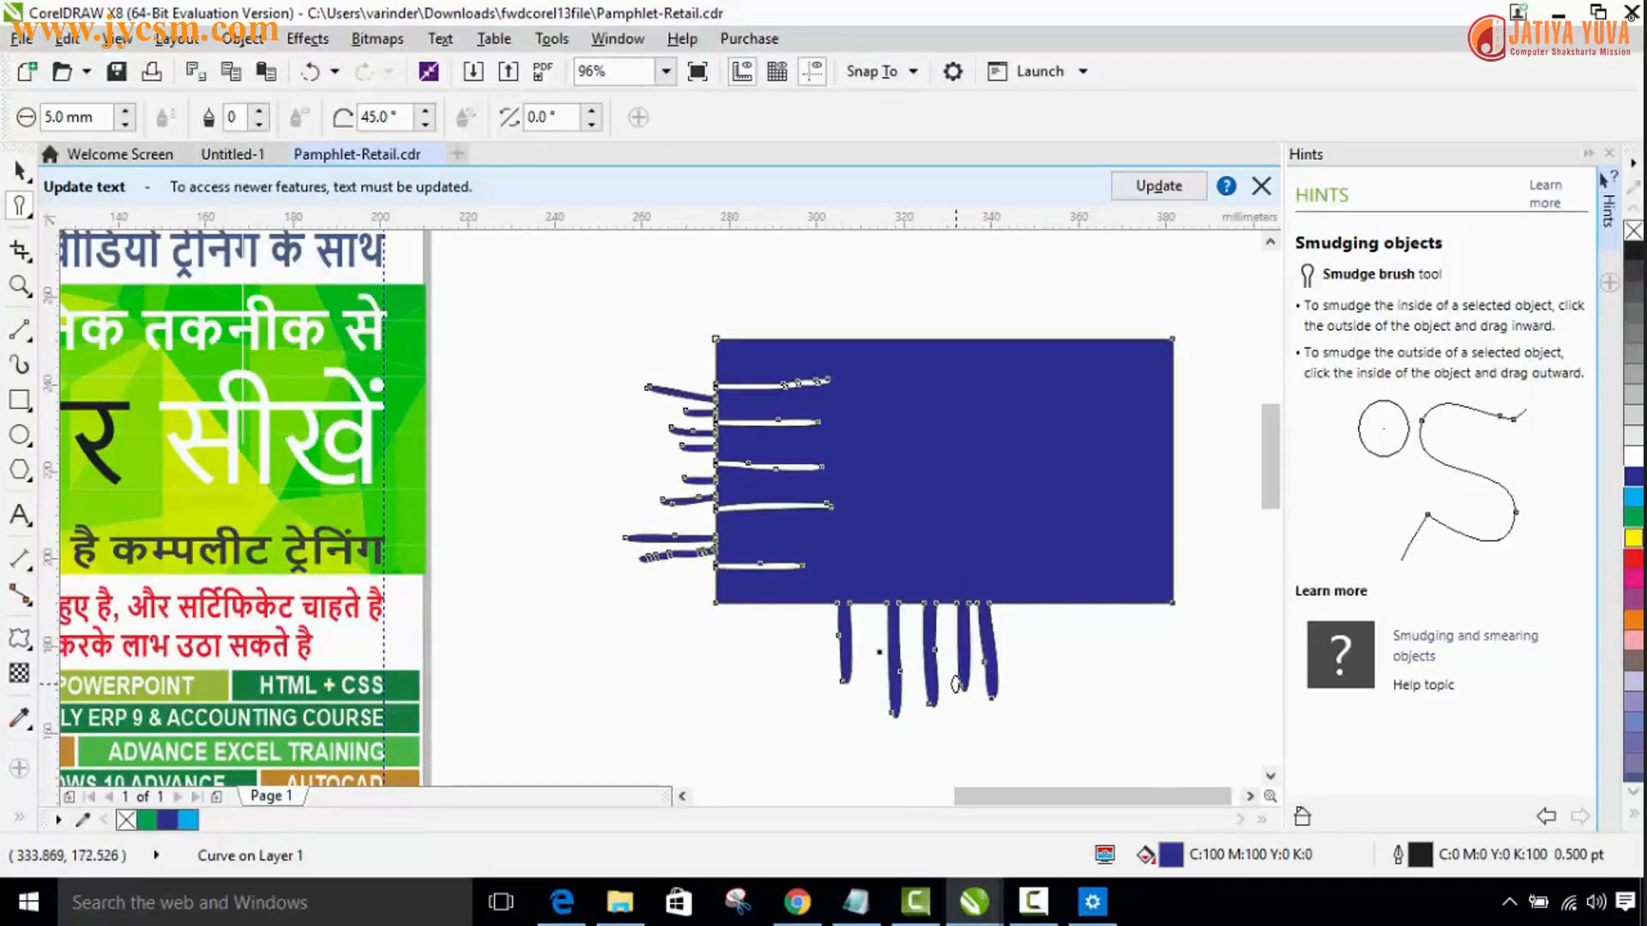
left_click_drag(817, 622, 817, 677)
mouse_move(776, 592)
left_mouse_down()
mouse_move(778, 691)
mouse_move(739, 687)
left_mouse_up()
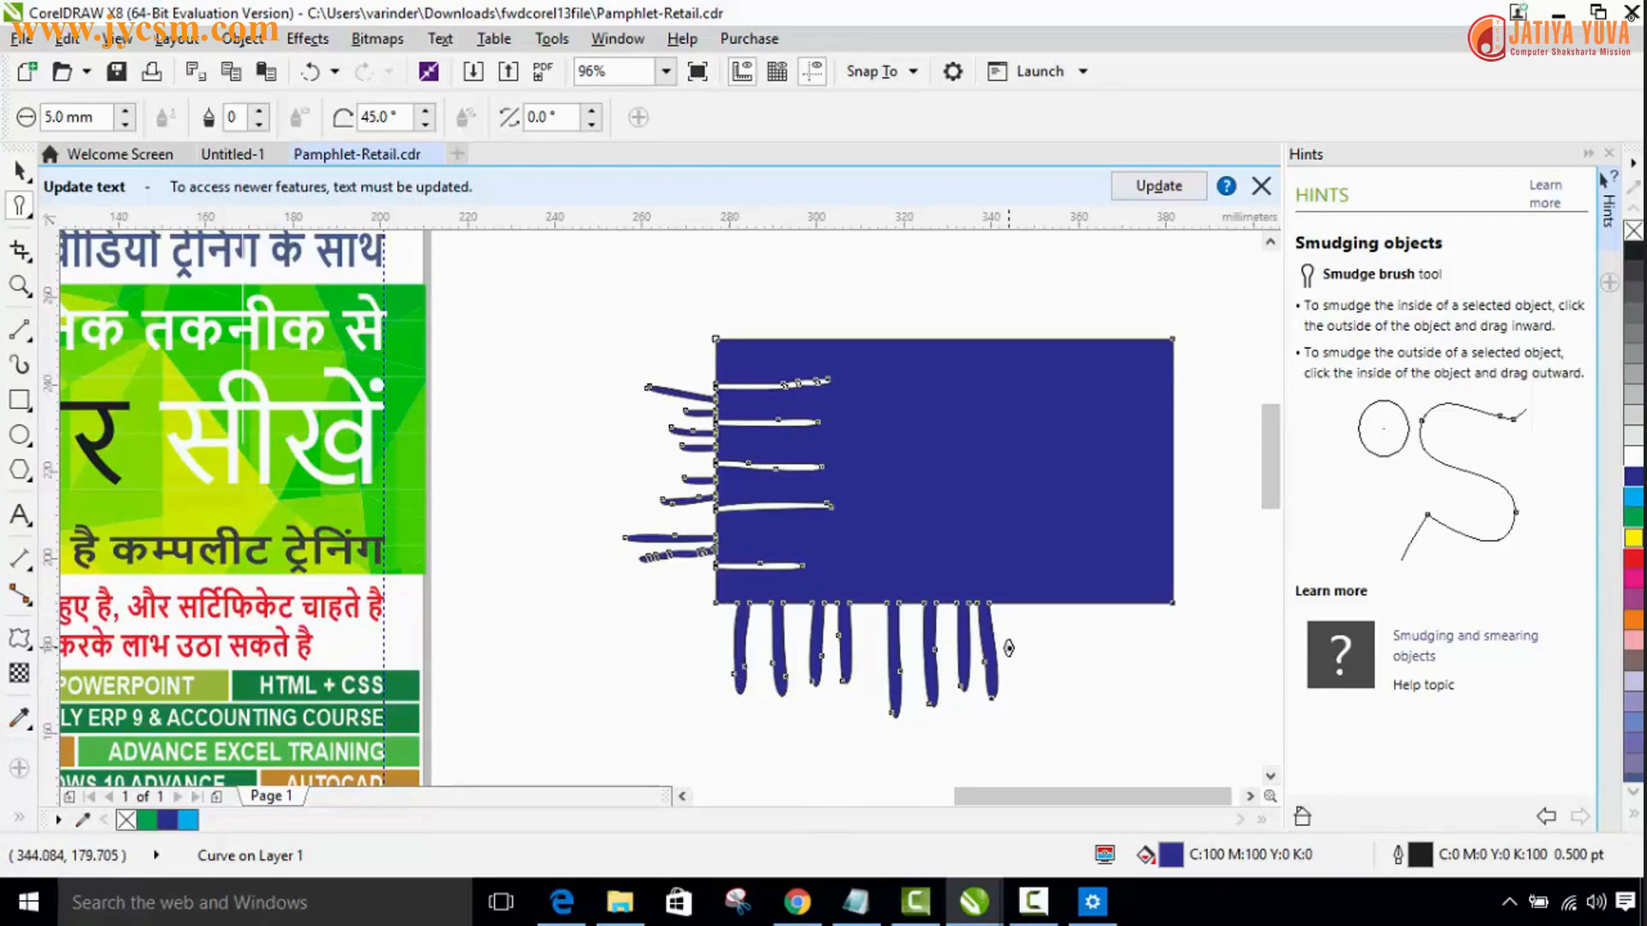
Smudge a row of vertical notches upward into the blue rectangle from the right part of its bottom edge.
left_click_drag(996, 619, 997, 509)
mouse_move(1018, 625)
left_mouse_down()
mouse_move(1014, 521)
mouse_move(1037, 589)
mouse_move(1036, 517)
mouse_move(1056, 532)
mouse_move(1058, 514)
left_mouse_up()
mouse_move(1083, 622)
left_mouse_down()
mouse_move(1079, 525)
mouse_move(1104, 533)
left_mouse_up()
left_click_drag(1137, 624, 1127, 541)
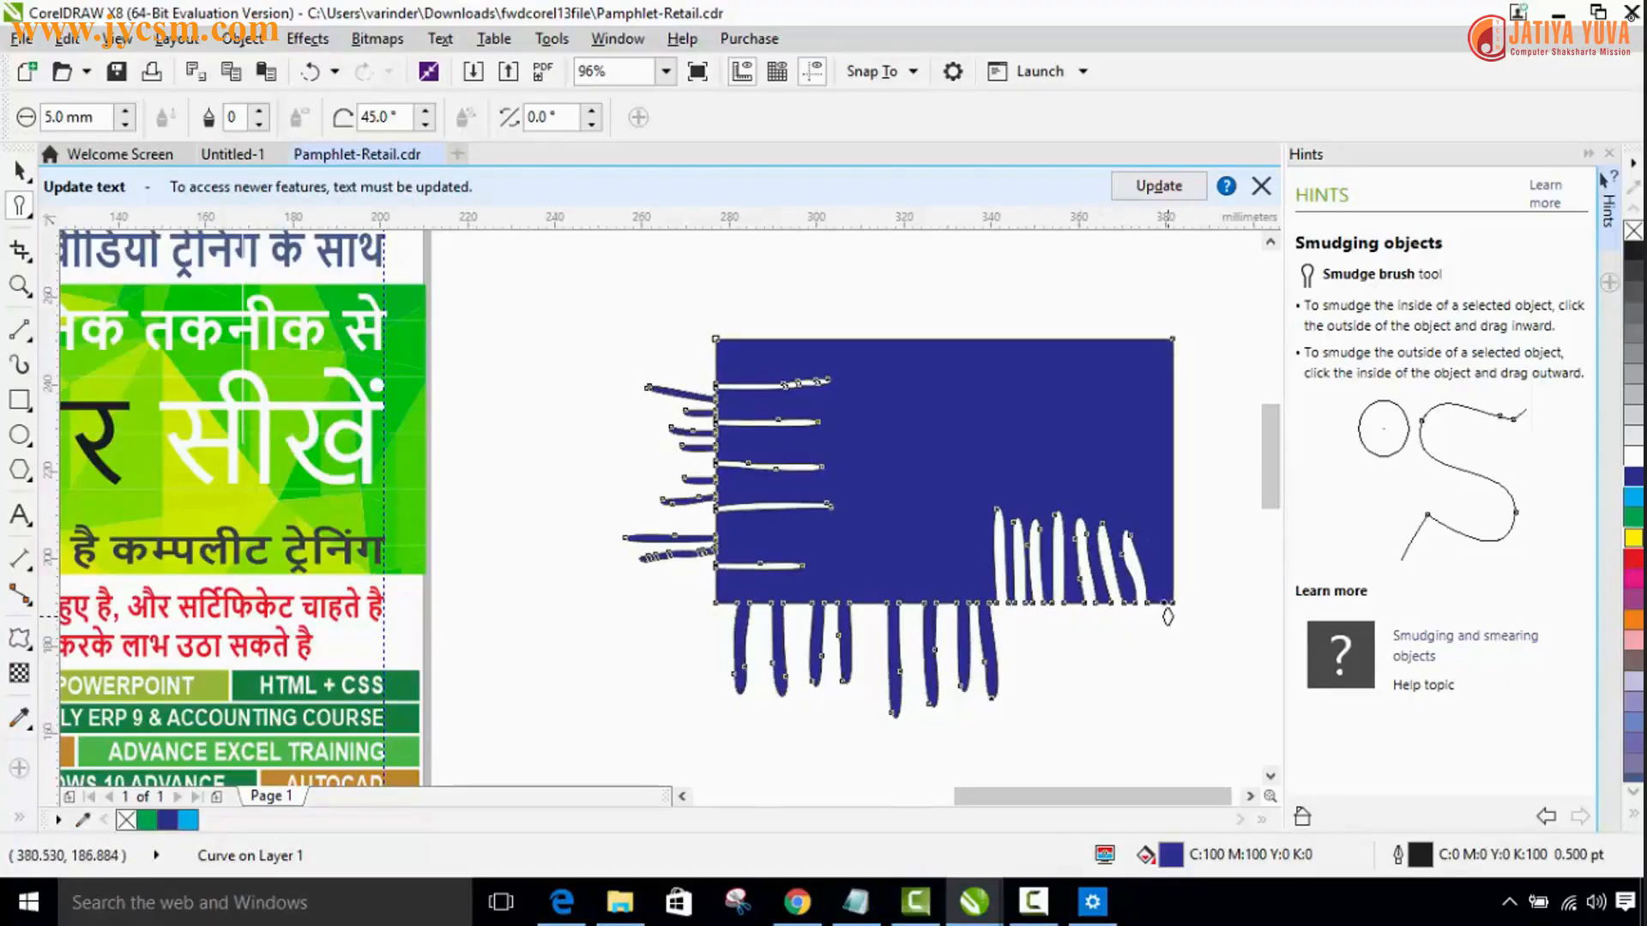
left_click_drag(1167, 613, 1143, 525)
Smudge a long winding channel inward from the blue rectangle's right edge and a curved stroke outward from its left edge.
mouse_move(1213, 460)
left_mouse_down()
mouse_move(1042, 461)
mouse_move(983, 368)
mouse_move(982, 444)
mouse_move(916, 464)
mouse_move(892, 357)
mouse_move(887, 569)
left_mouse_up()
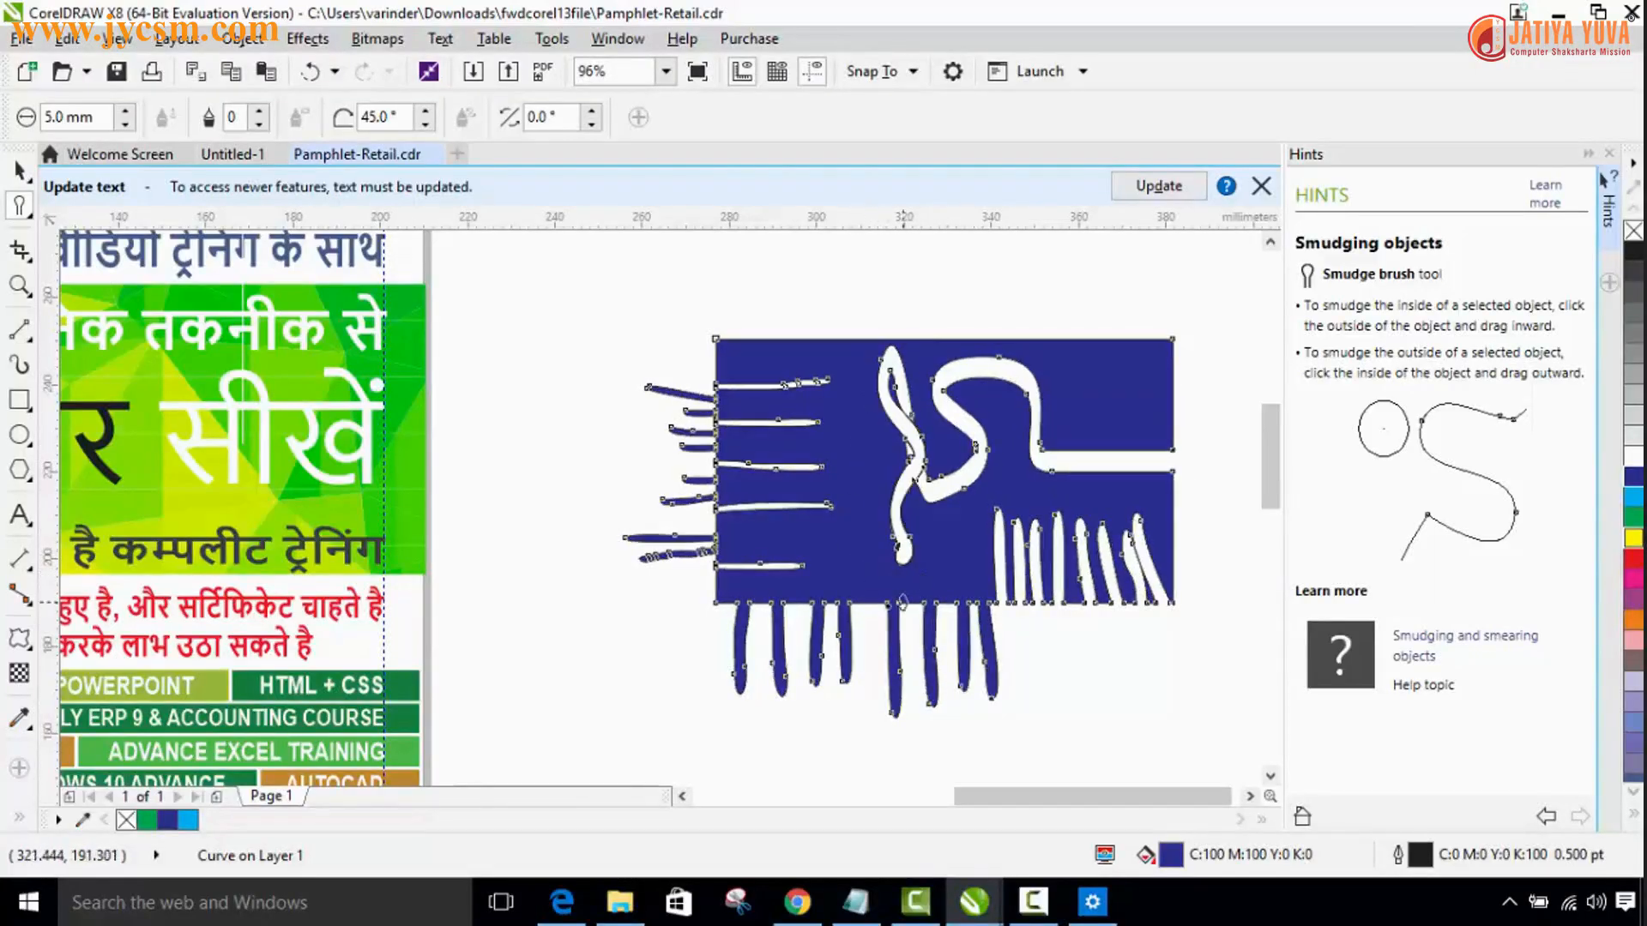
mouse_move(772, 536)
left_mouse_down()
mouse_move(567, 494)
mouse_move(527, 462)
left_mouse_up()
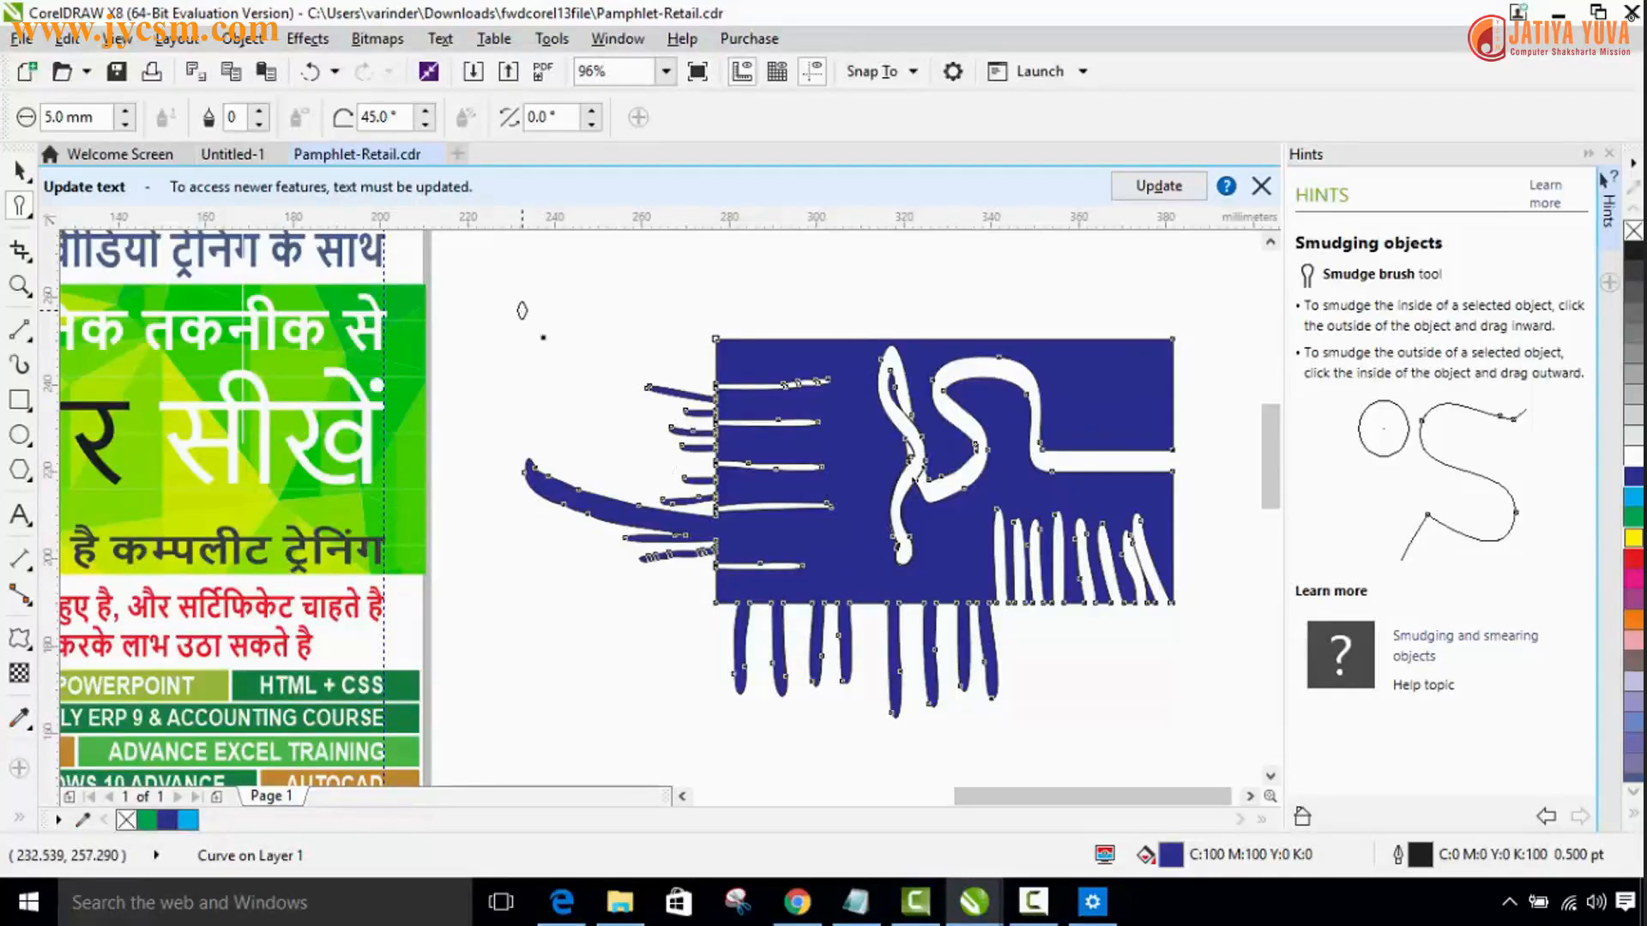
Move the clipped photo of the woman within the green half-round frame to about X -26.2 mm, Y 294.2 mm.
left_click_drag(1033, 796, 749, 805)
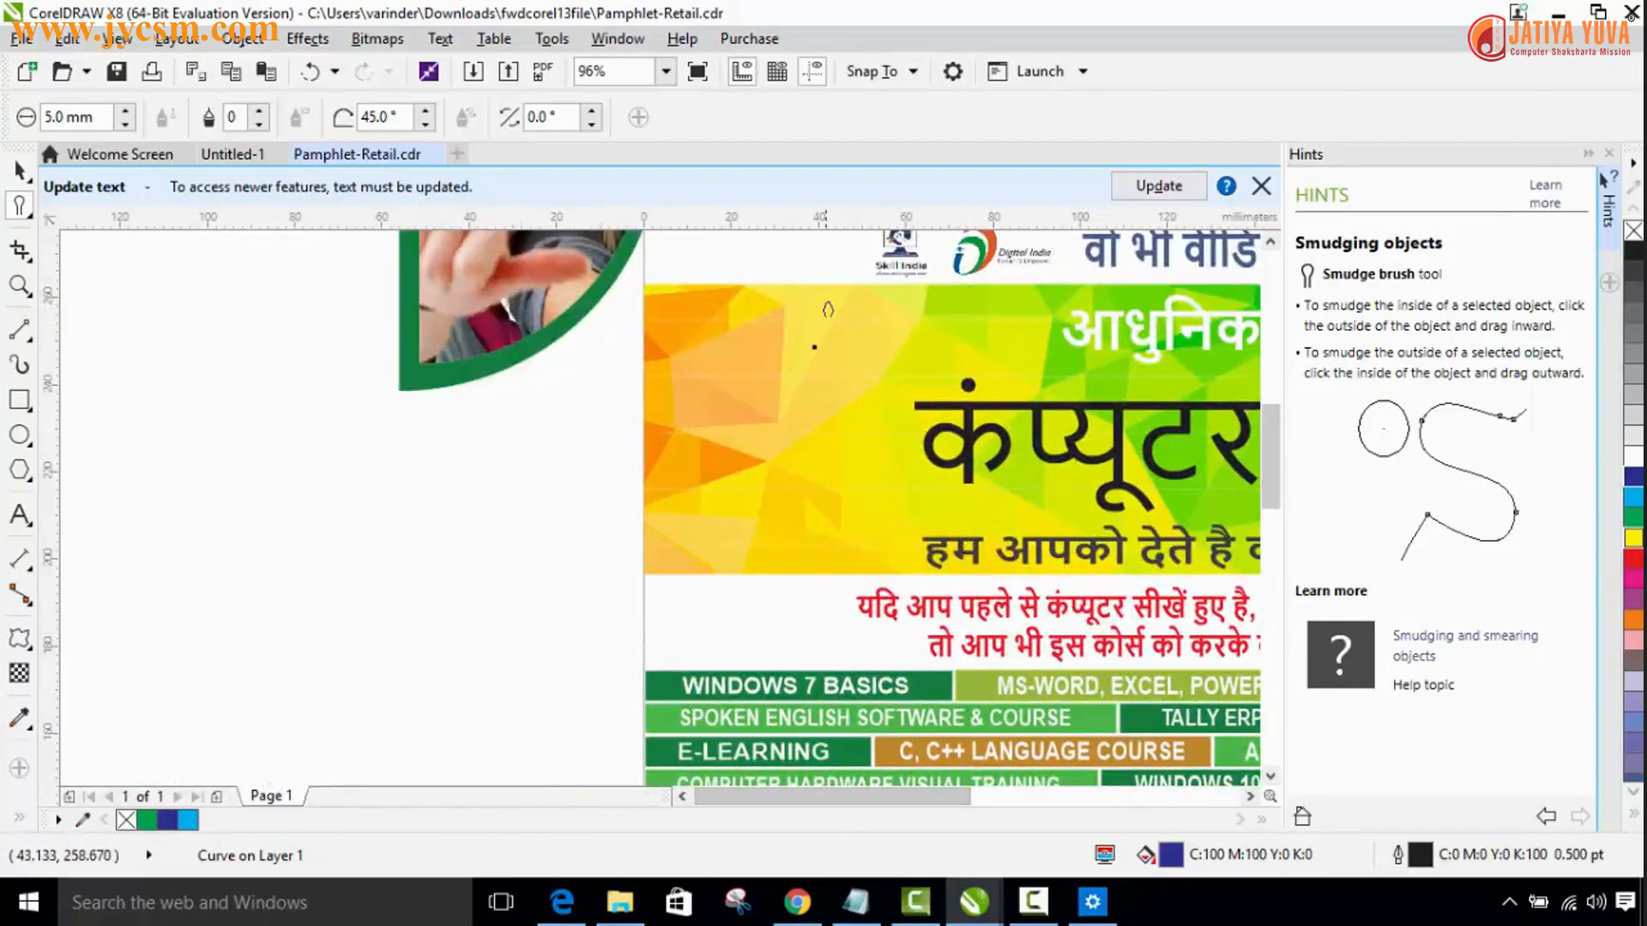
left_click_drag(1277, 463, 1282, 403)
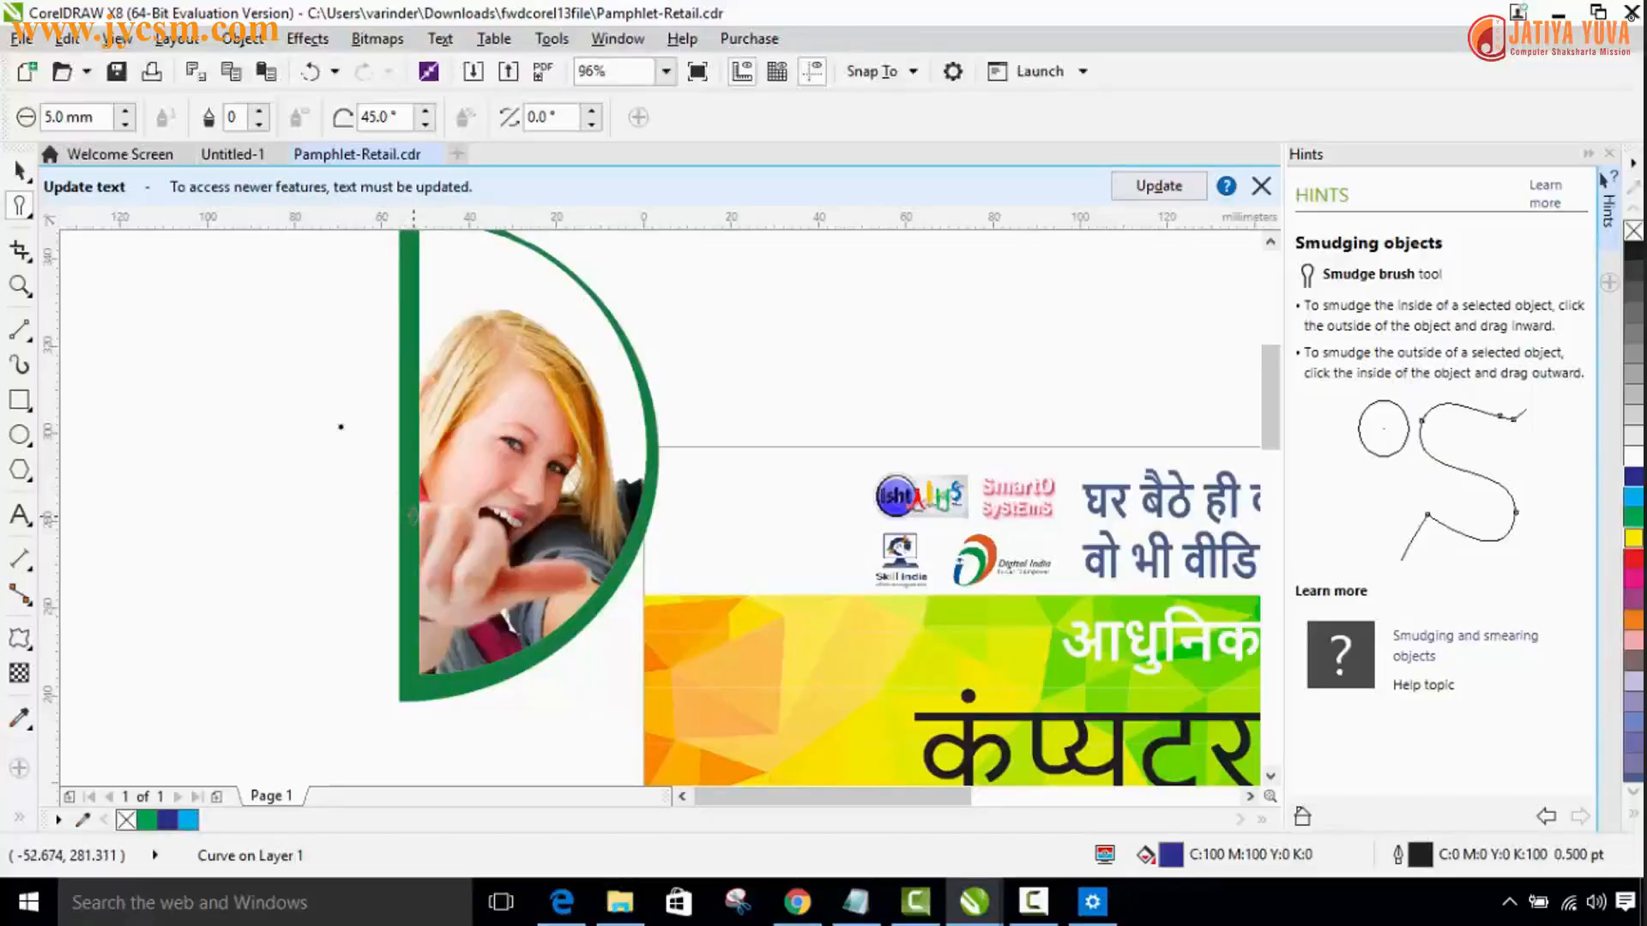
left_click(19, 169)
left_click(415, 529)
left_click(415, 542)
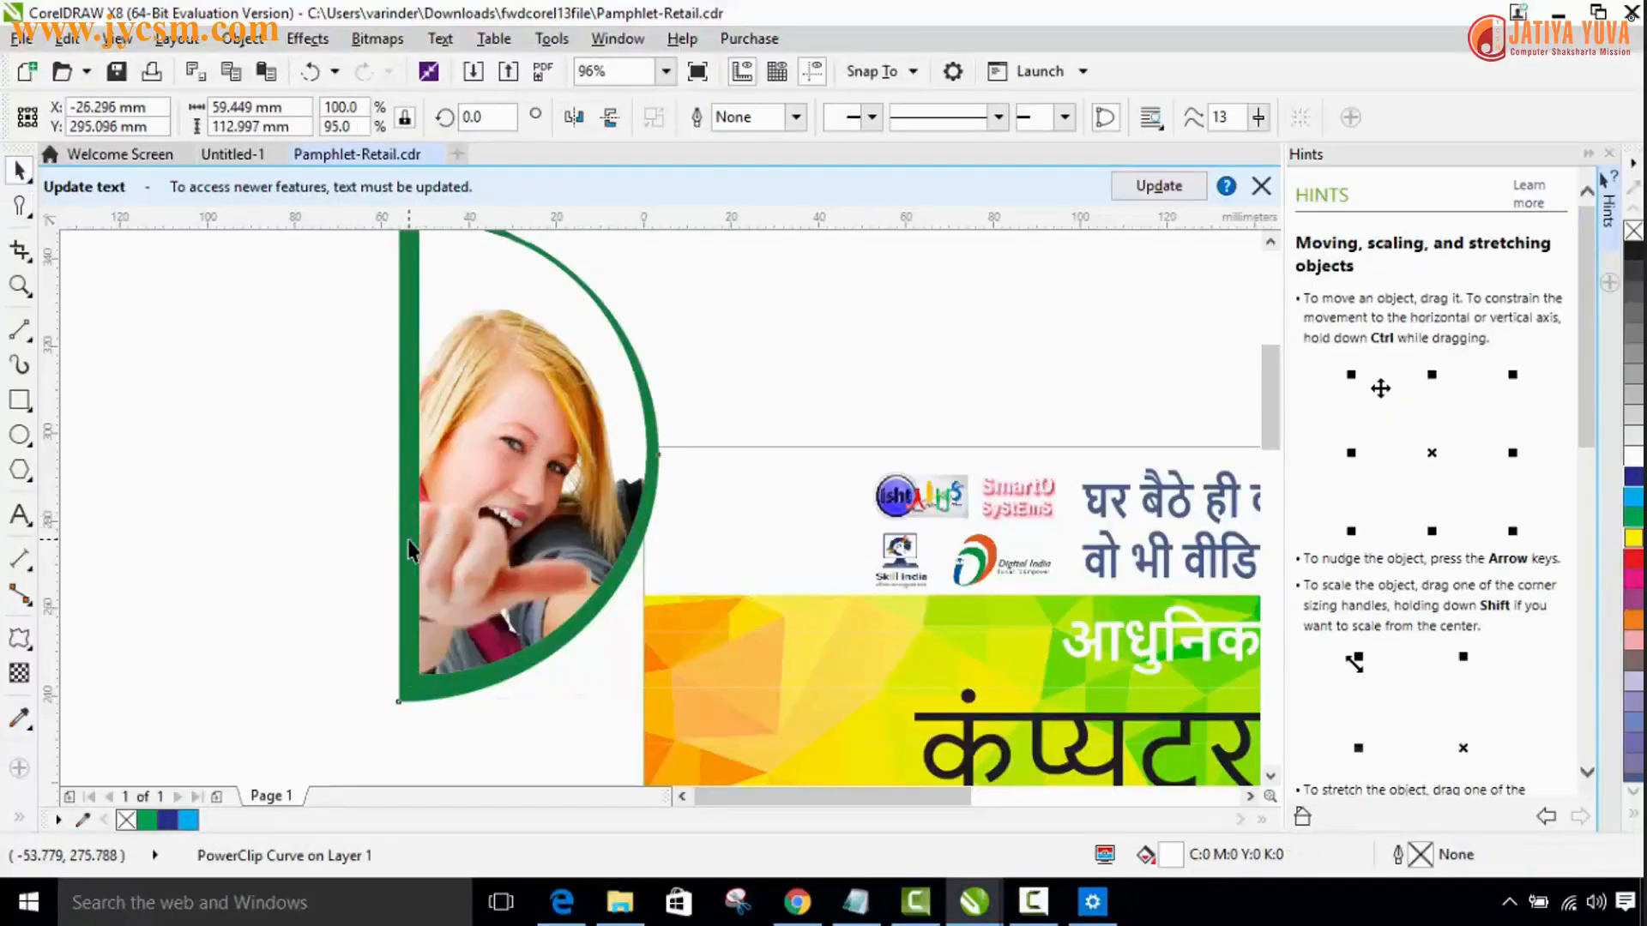
left_click(429, 533)
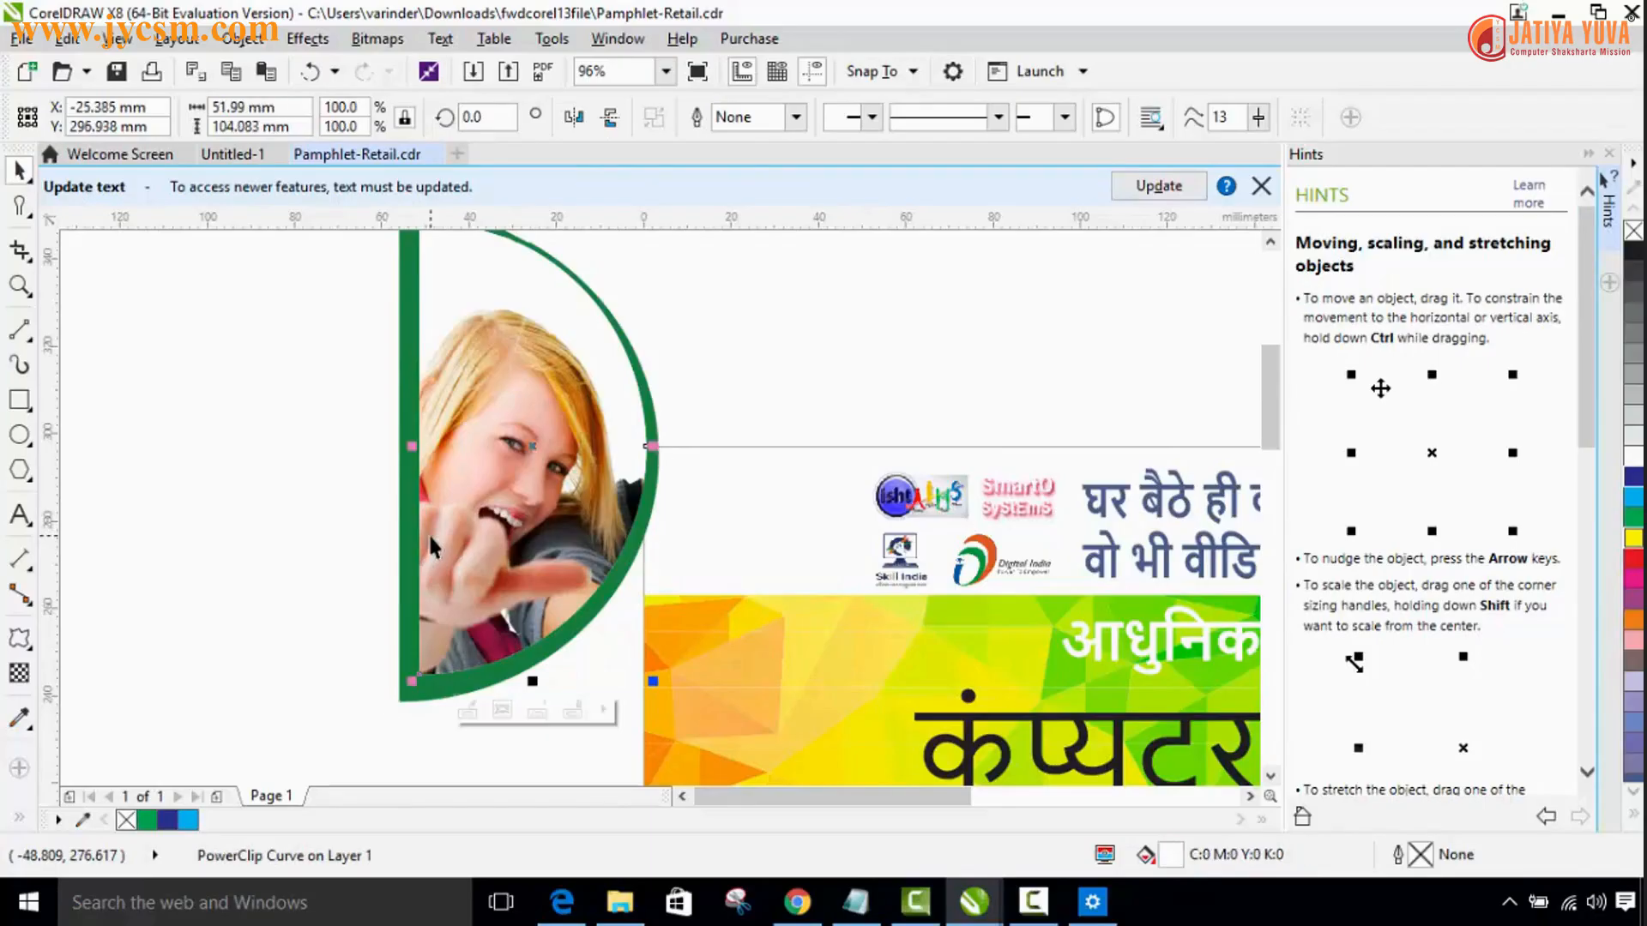
left_click_drag(428, 532, 503, 495)
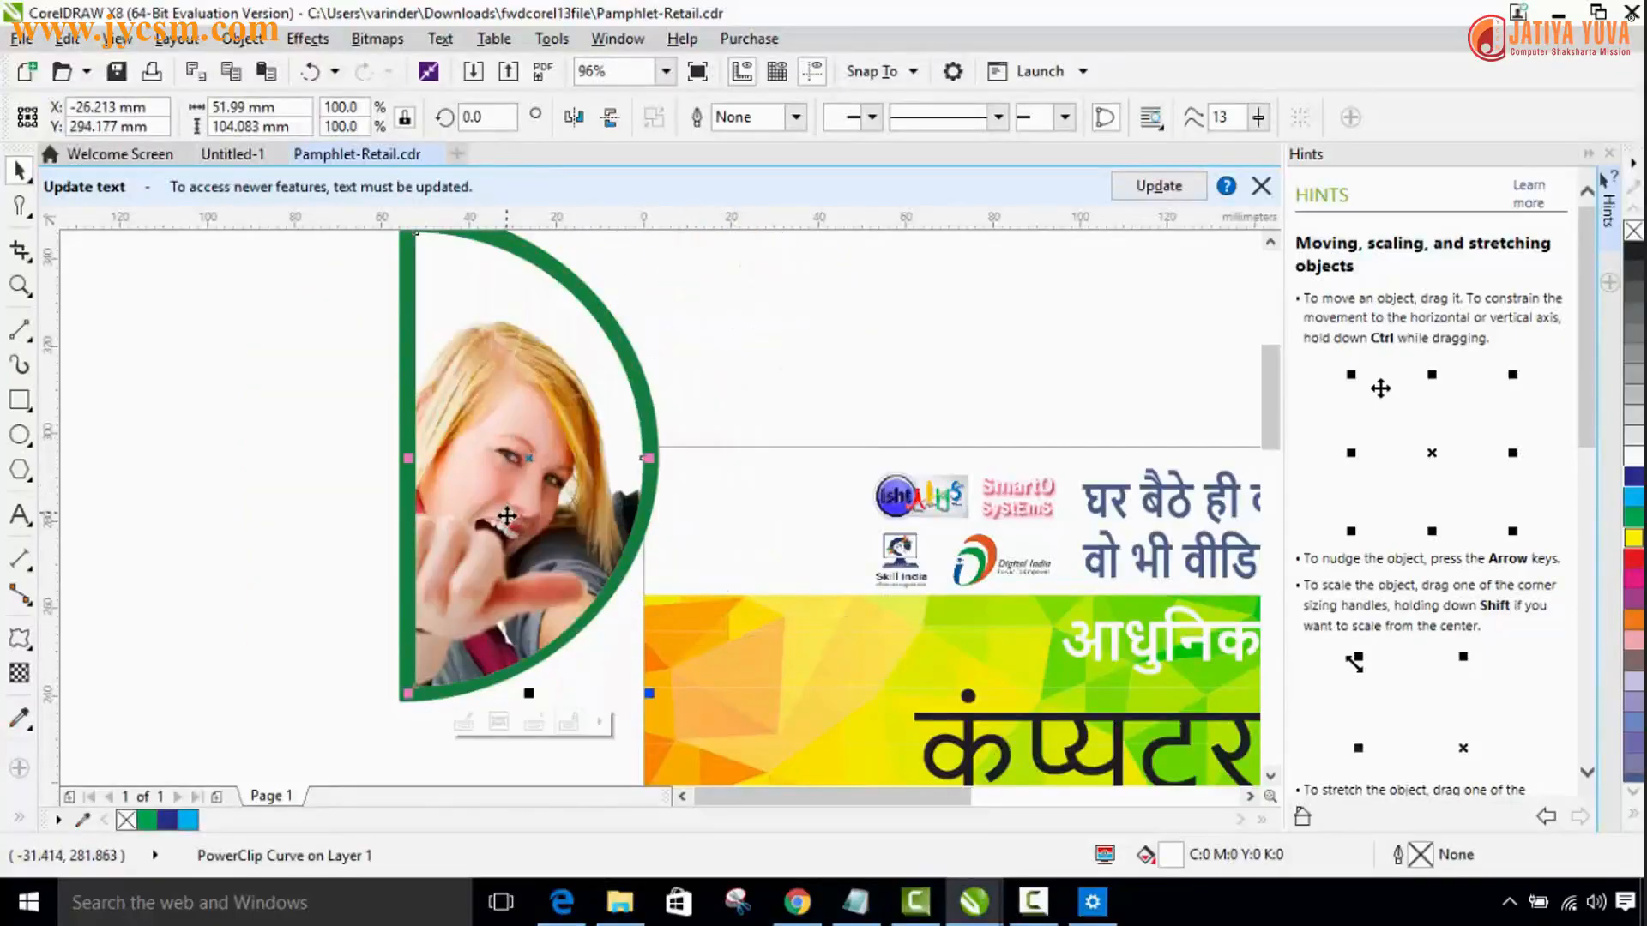
Smudge the clipped photo's edge outward so the woman's fist and arm extend past the green frame, and deselect it.
left_click(31, 215)
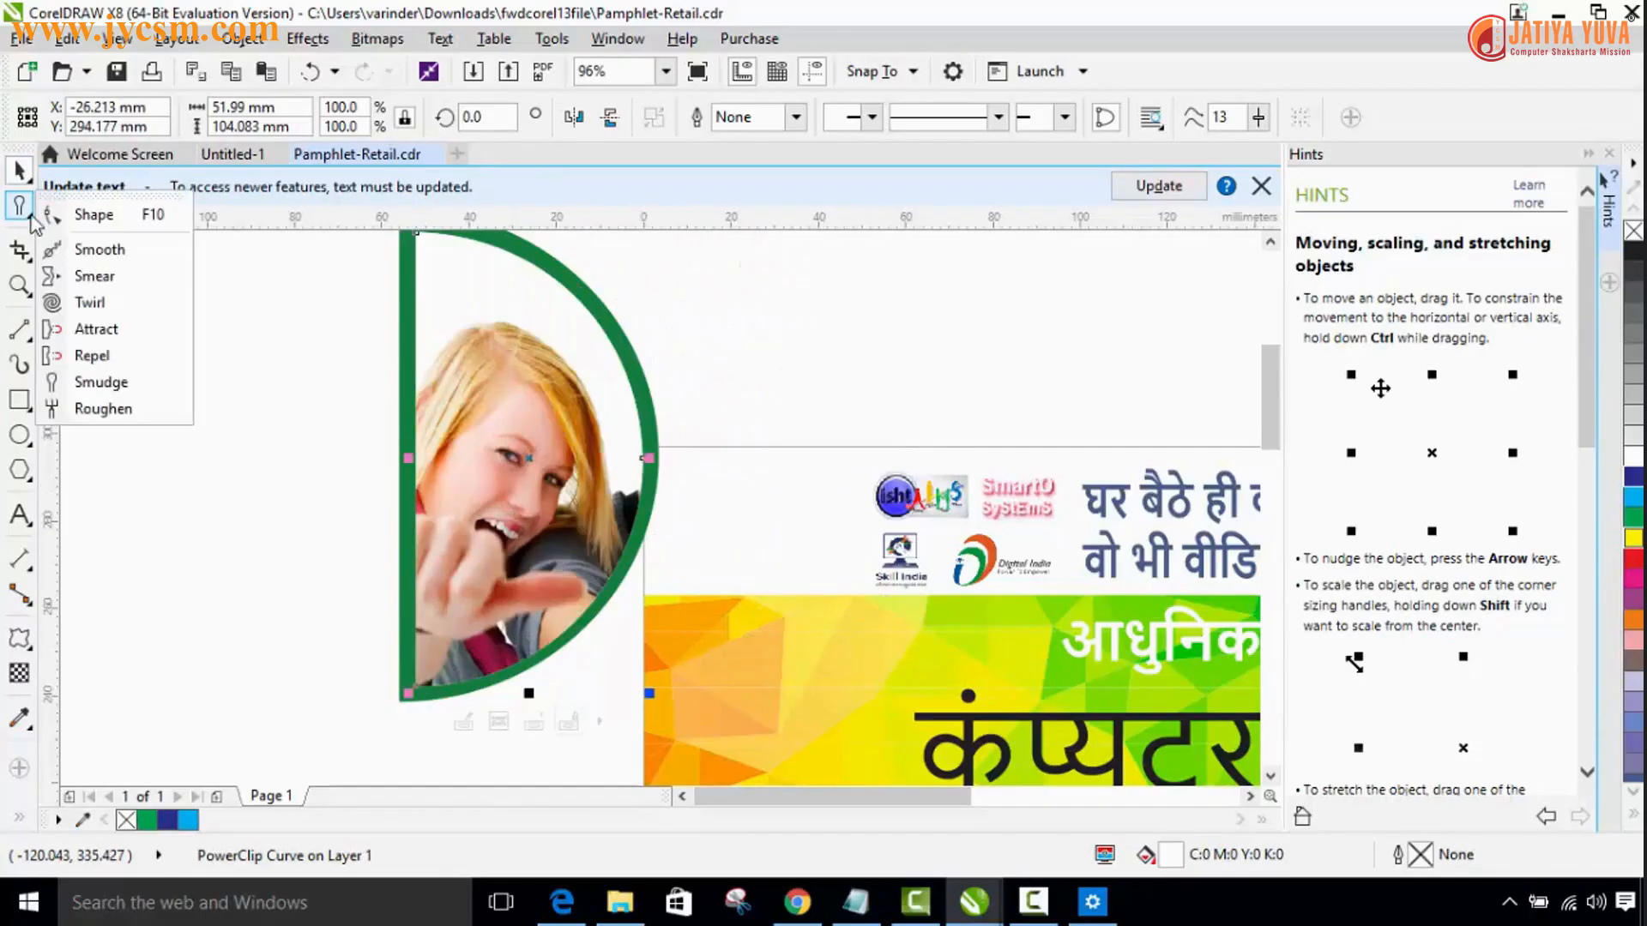
left_click(99, 383)
mouse_move(463, 542)
left_mouse_down()
mouse_move(368, 525)
mouse_move(412, 558)
mouse_move(392, 607)
mouse_move(421, 584)
mouse_move(427, 603)
mouse_move(399, 636)
mouse_move(427, 668)
mouse_move(401, 652)
left_mouse_up()
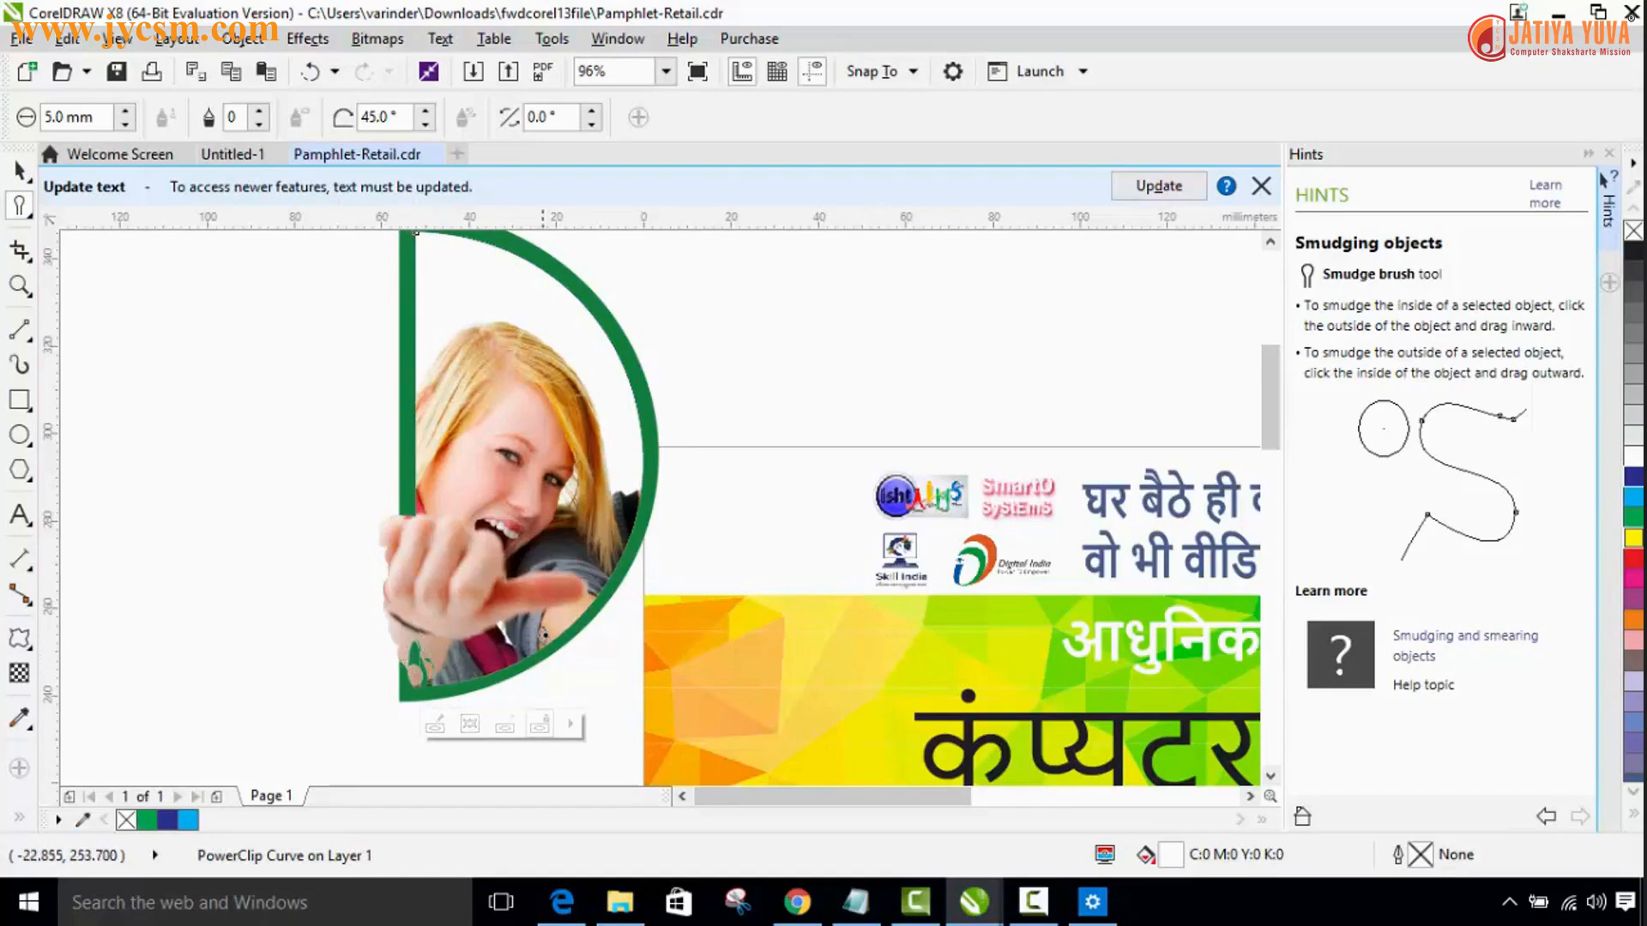
mouse_move(544, 636)
left_mouse_down()
mouse_move(563, 663)
mouse_move(557, 644)
mouse_move(579, 662)
mouse_move(553, 641)
mouse_move(615, 651)
mouse_move(560, 626)
mouse_move(572, 669)
mouse_move(604, 657)
mouse_move(556, 622)
mouse_move(584, 670)
mouse_move(559, 618)
mouse_move(575, 660)
mouse_move(549, 629)
mouse_move(591, 670)
mouse_move(559, 616)
mouse_move(575, 658)
mouse_move(547, 641)
mouse_move(567, 673)
mouse_move(570, 634)
left_mouse_up()
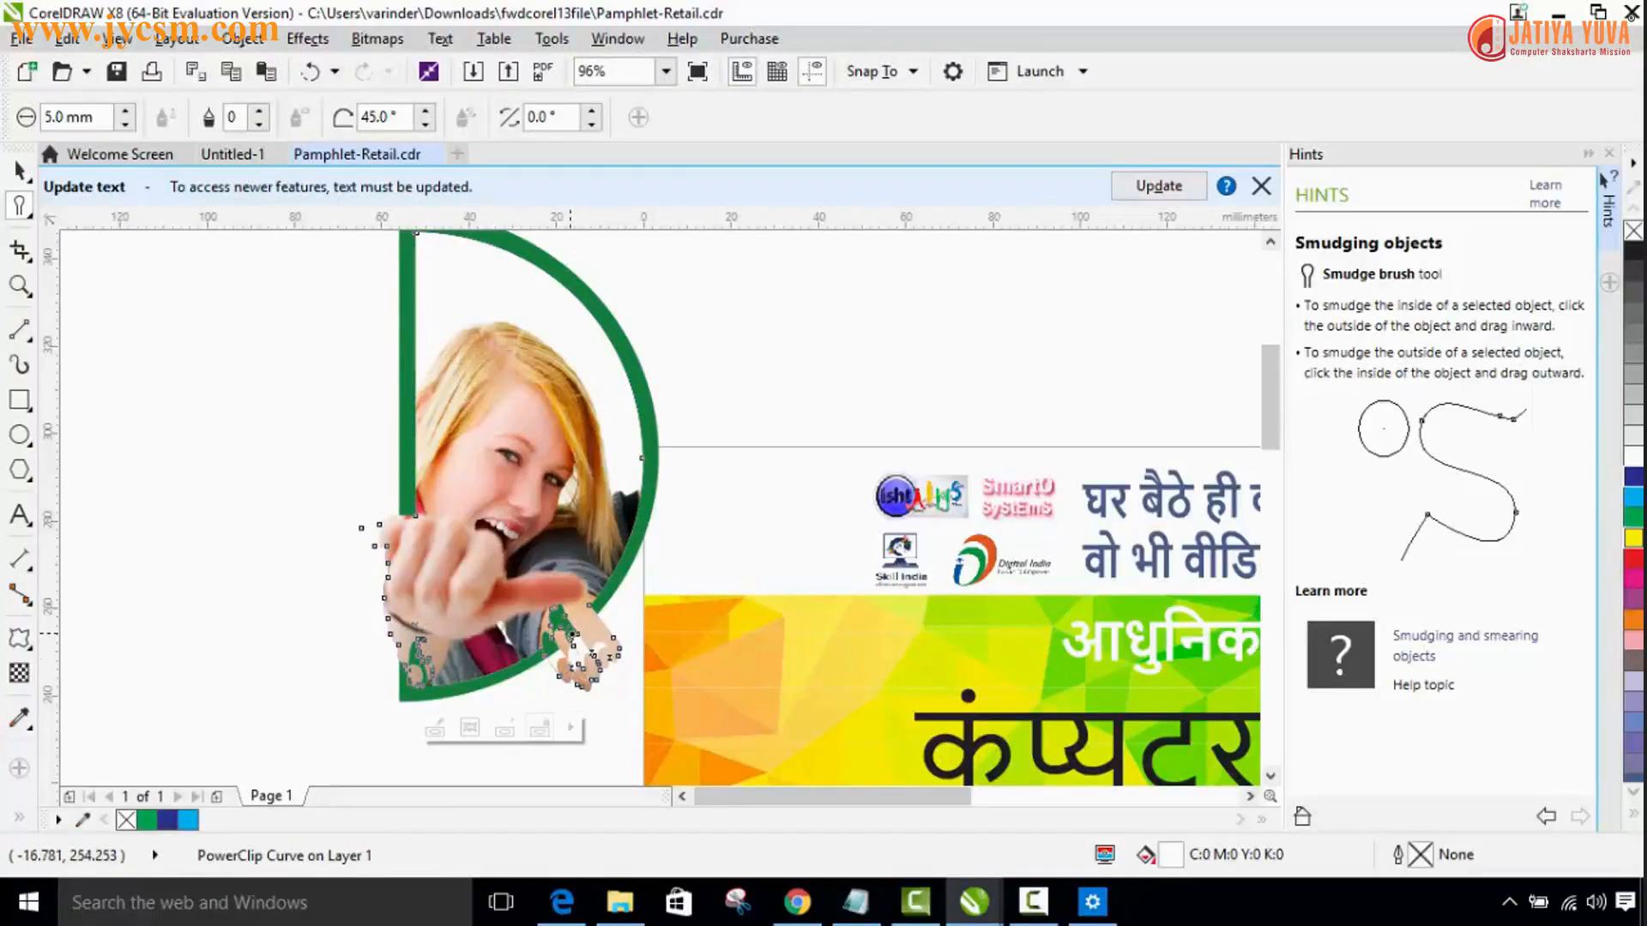
left_click(305, 484)
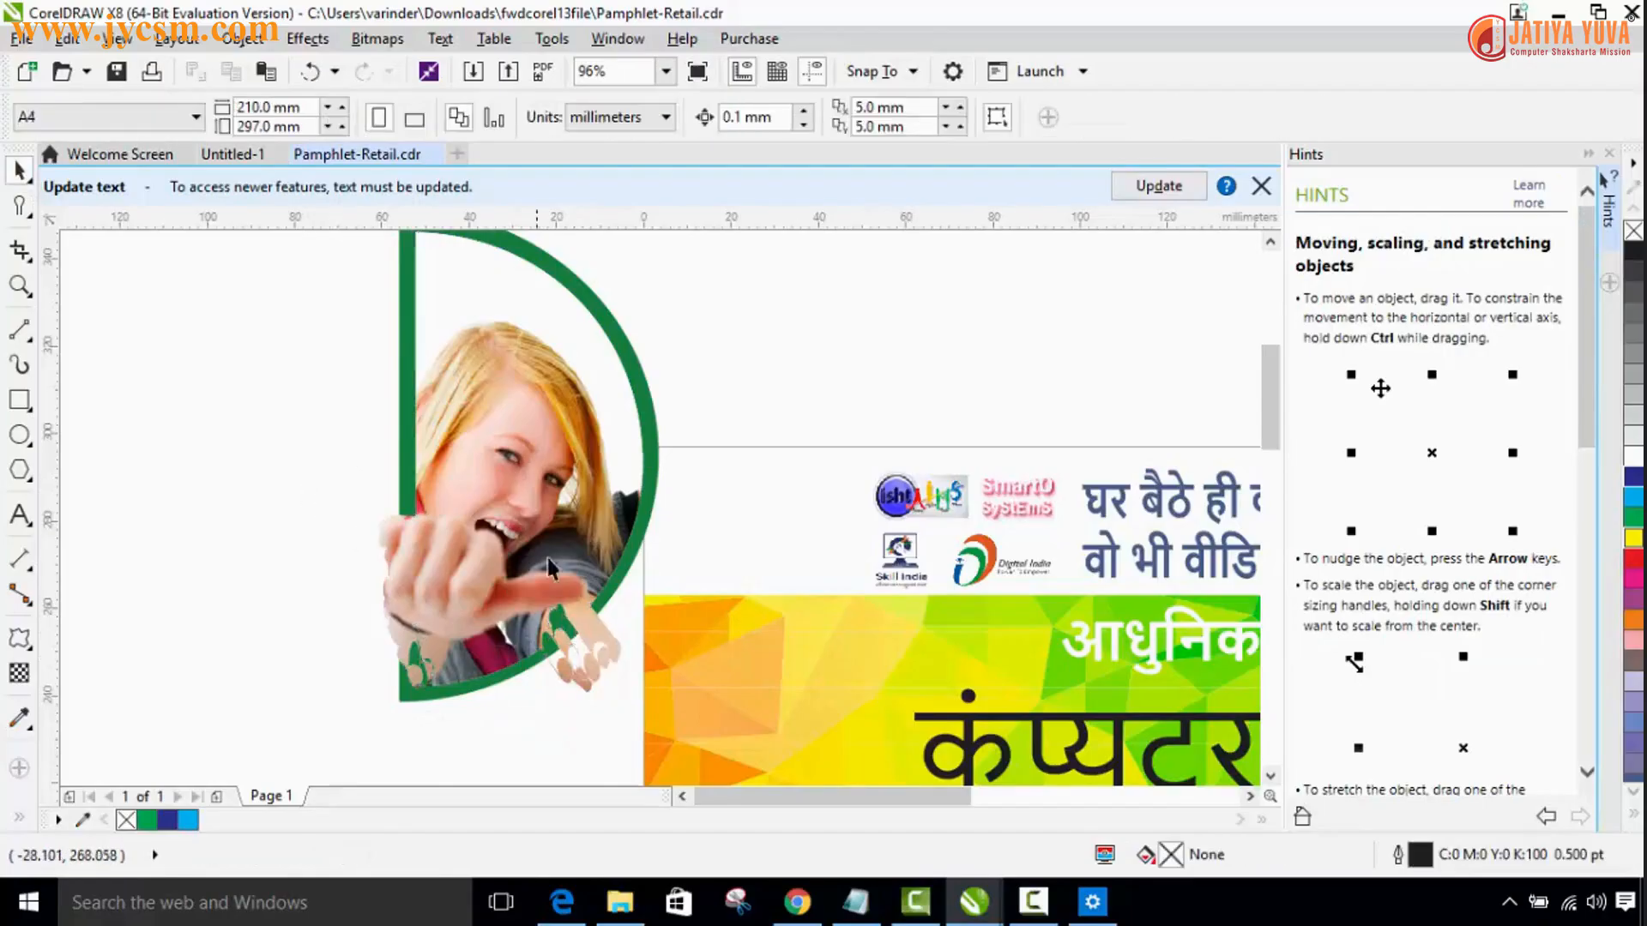